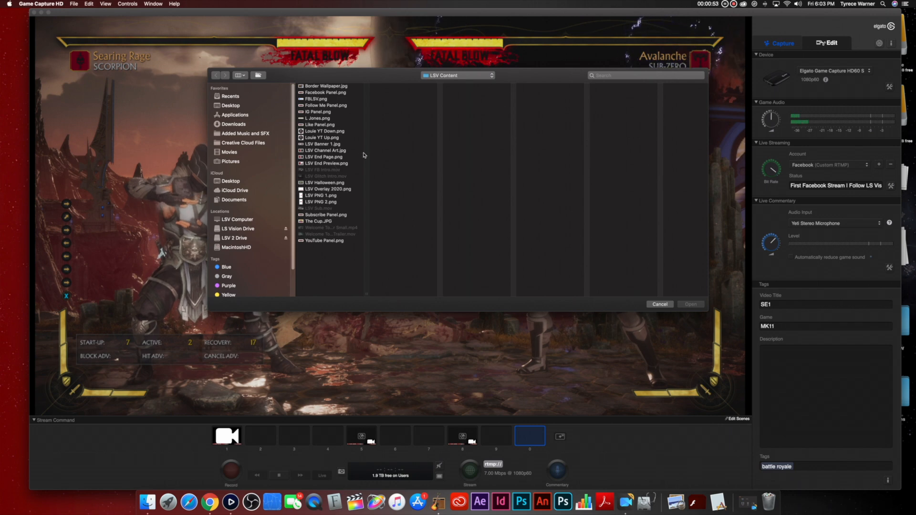
Step: Add the image LSV Overlay 2020.png to the scene as an overlay and end scene editing
left_click(334, 190)
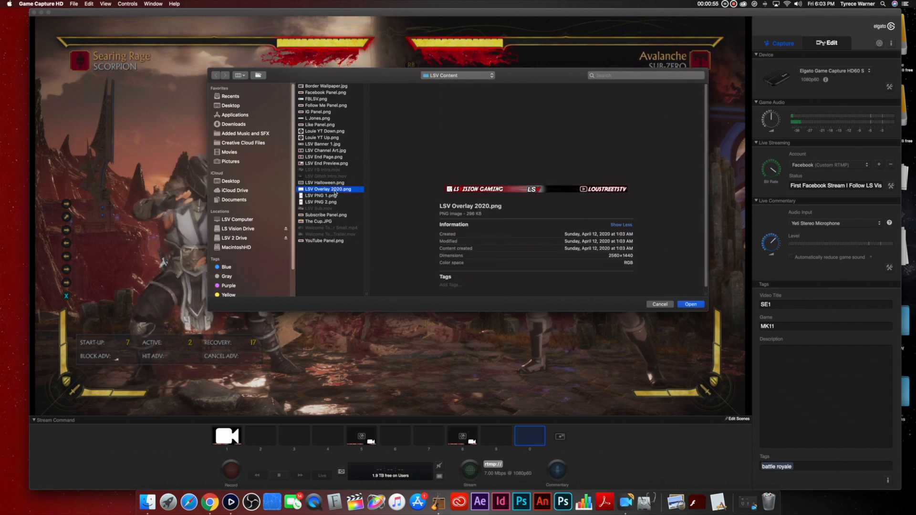
double_click(334, 190)
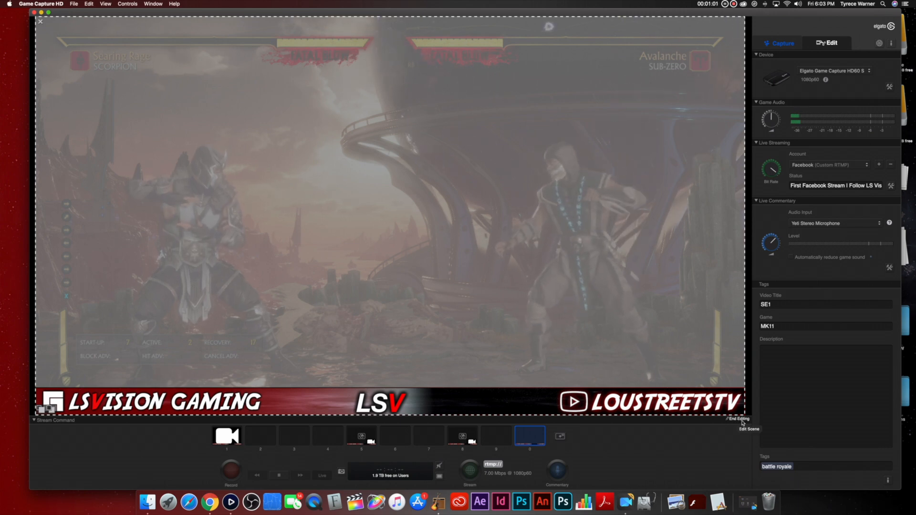
left_click(743, 421)
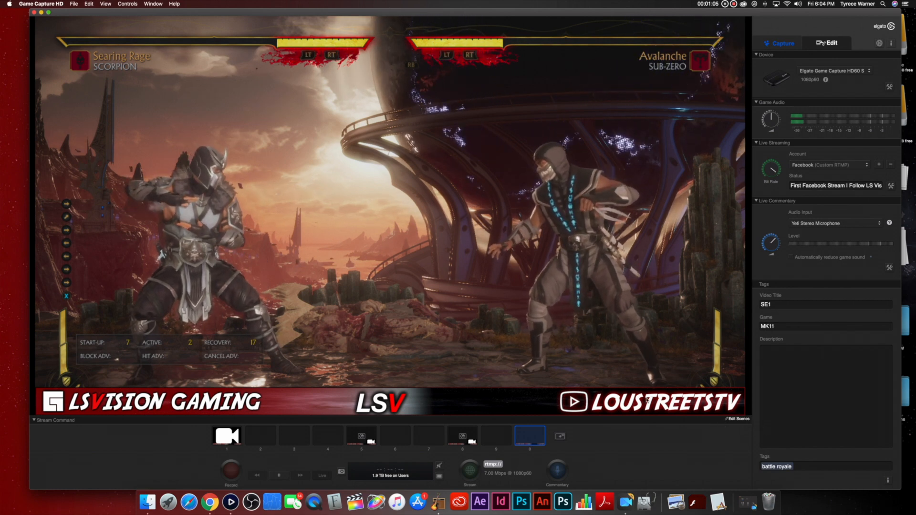
Step: Add a webcam to the scene, shrunk into the lower-right corner and layered behind the banner overlay, and end scene editing
left_click(559, 436)
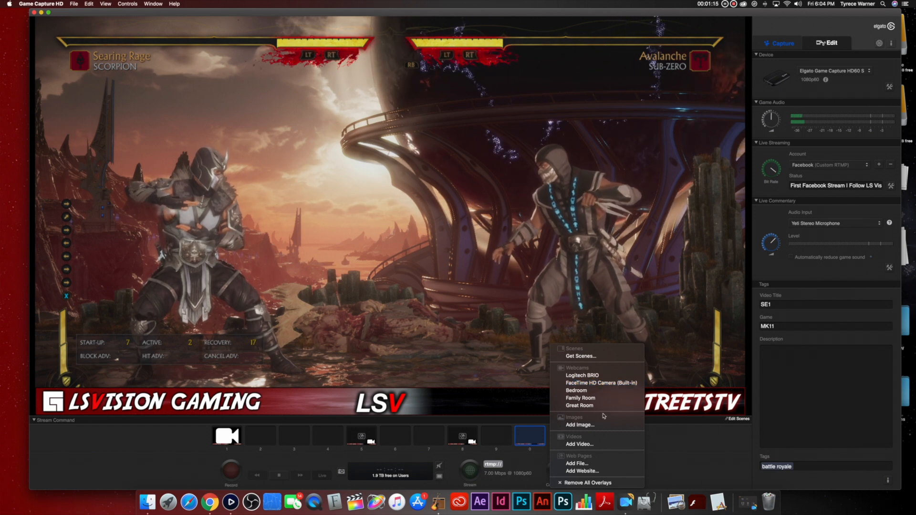
left_click(600, 379)
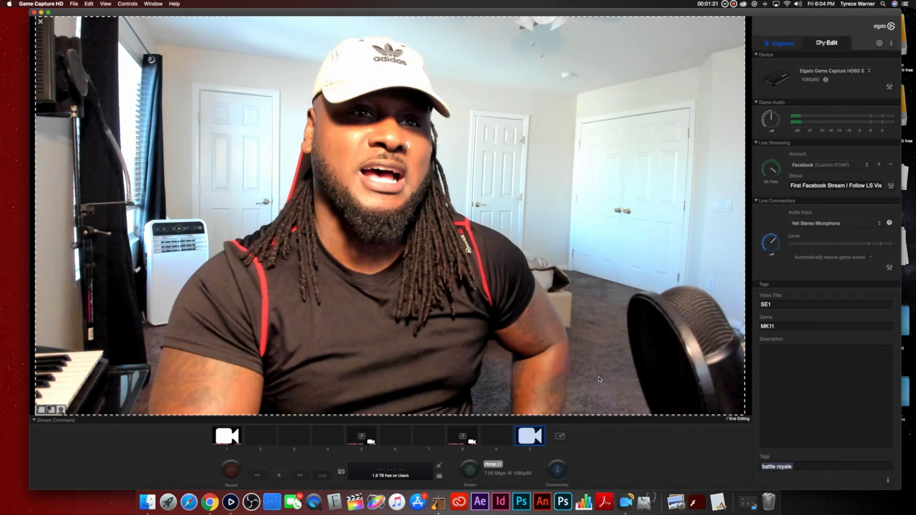
left_click_drag(733, 414, 313, 151)
left_click_drag(172, 91, 673, 425)
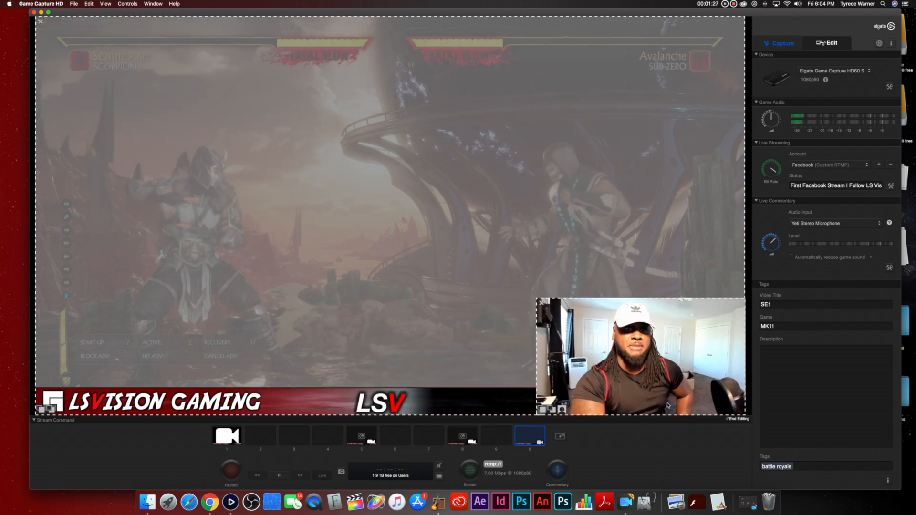
left_click(551, 410)
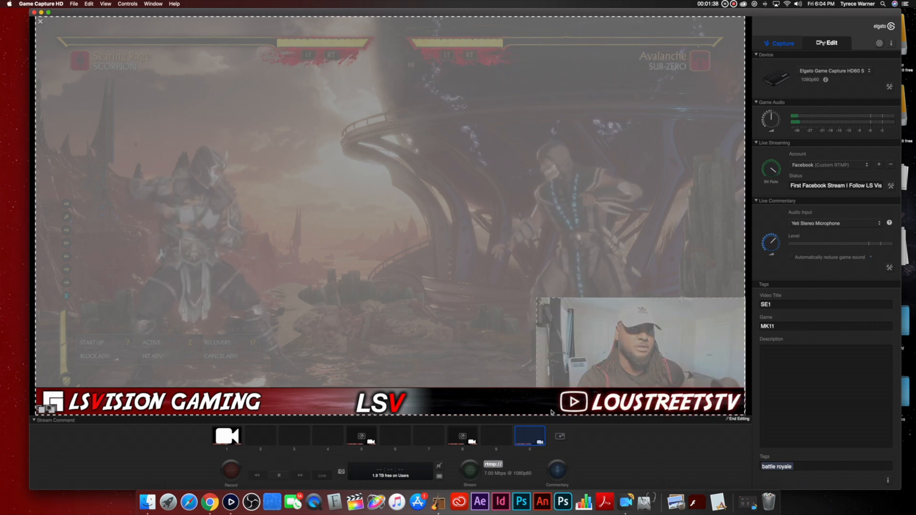
left_click(740, 419)
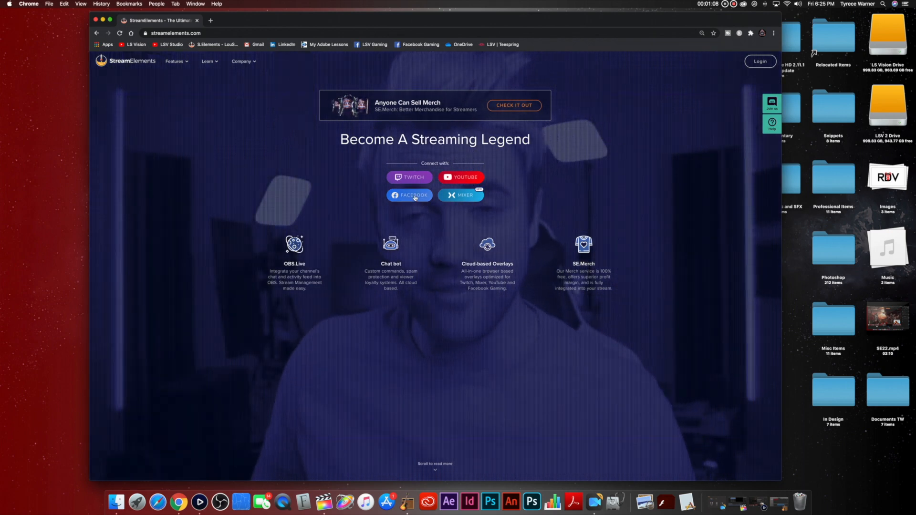
Step: Switch to StreamElements in Chrome, connect with Facebook and open the channel's saved overlays
left_click(414, 196)
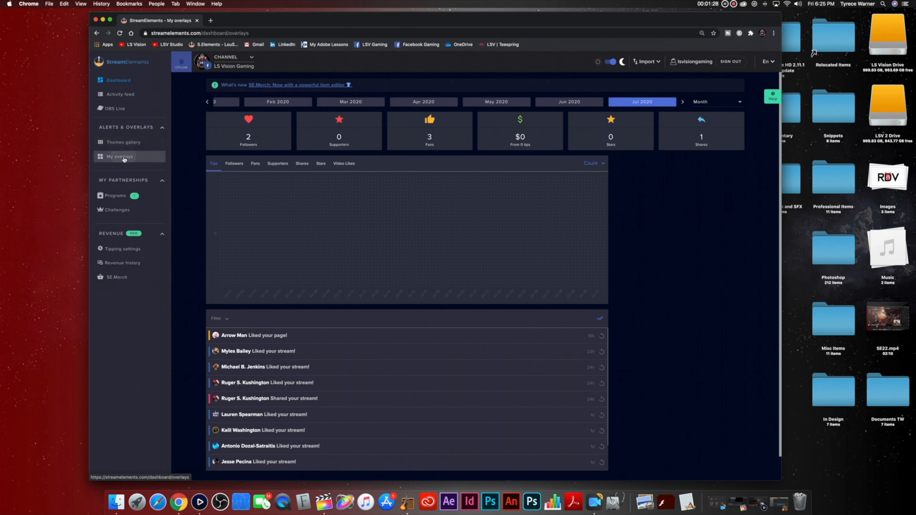
left_click(125, 158)
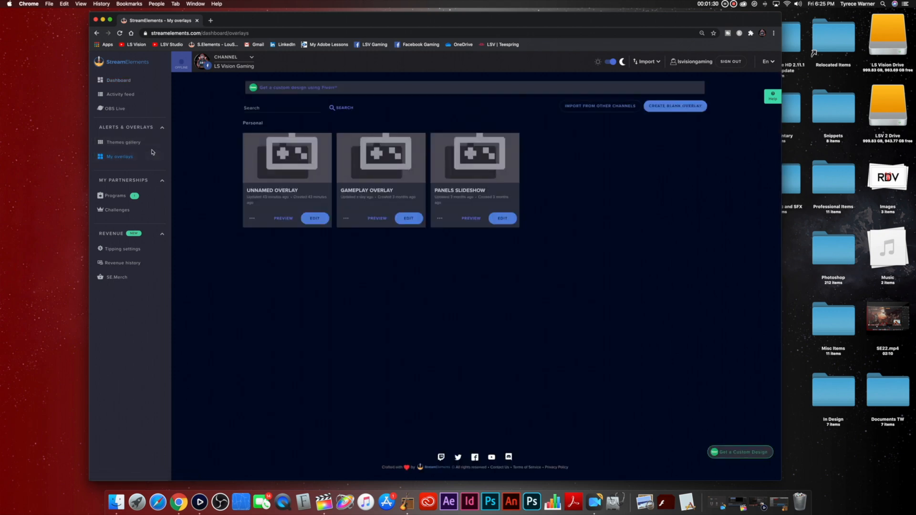
Step: Delete the Unnamed overlay from the personal overlays
left_click(252, 219)
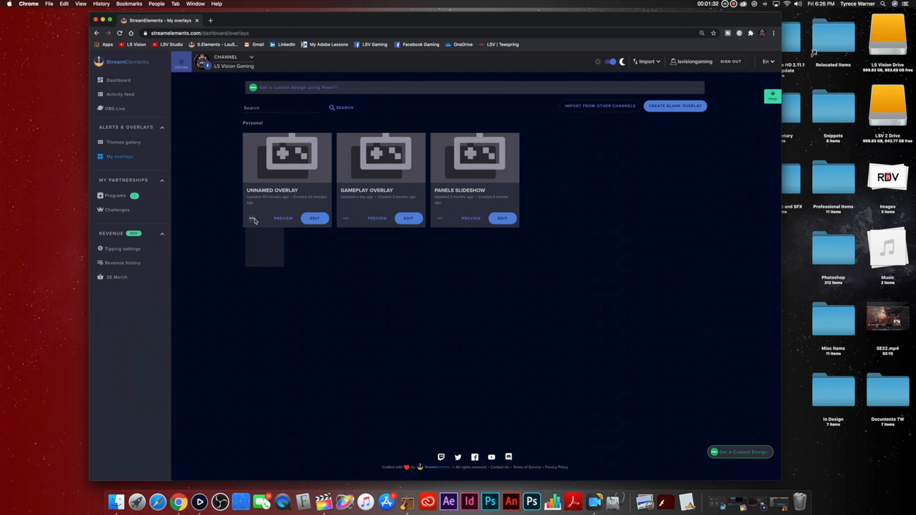
left_click(266, 282)
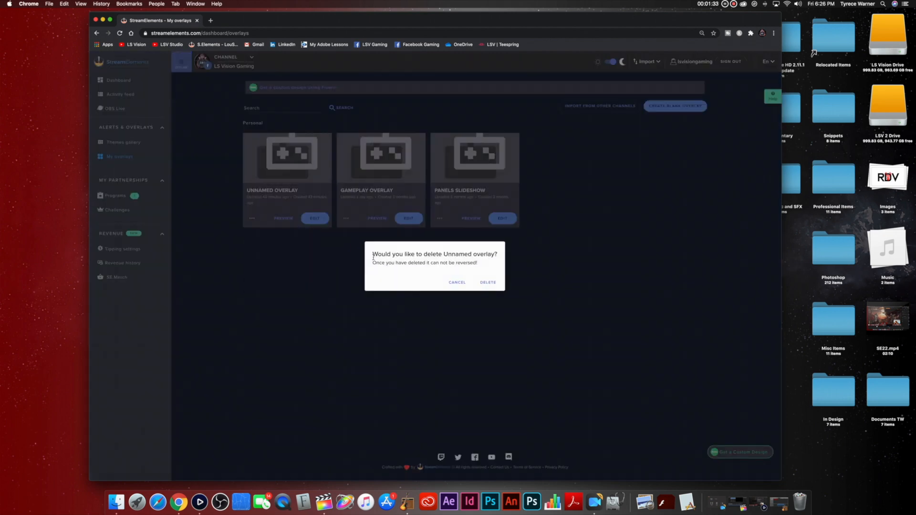
left_click(487, 282)
Step: Open the themes gallery and preview the individual scenes of the Operator Animated super theme
left_click(131, 145)
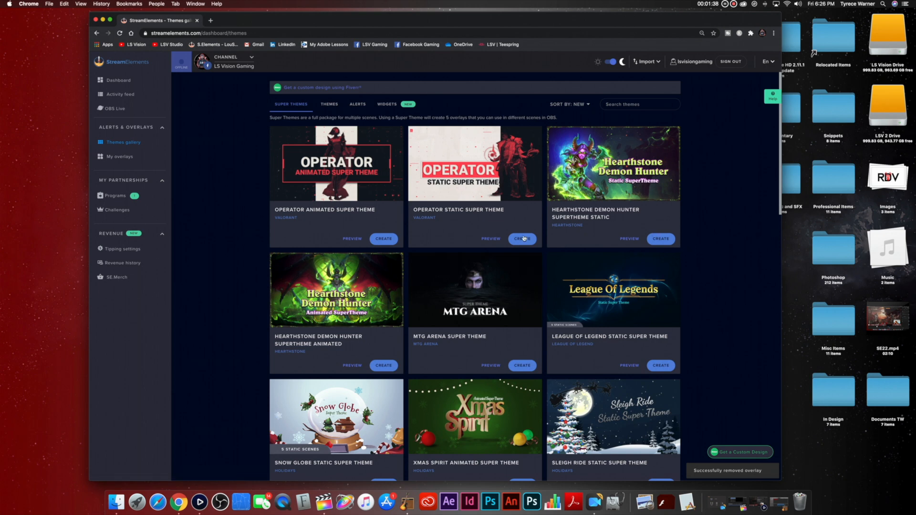
scroll(521, 240, "down", 2)
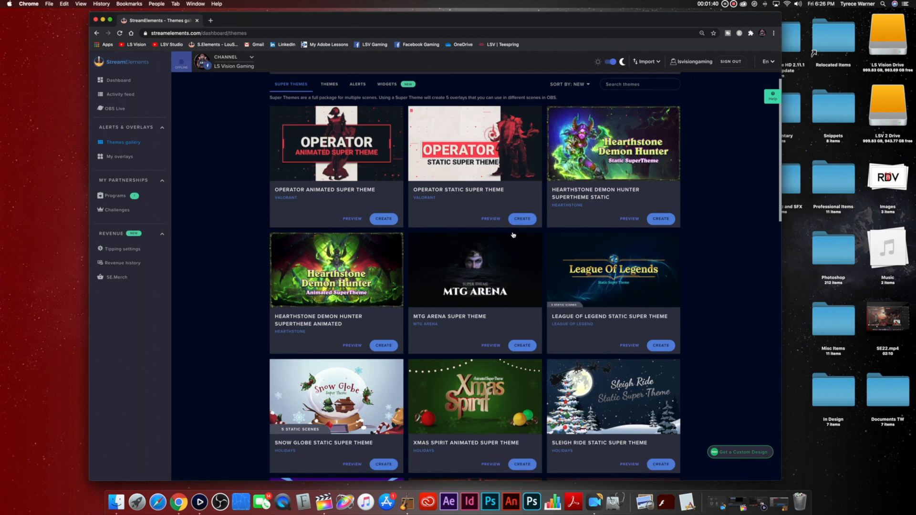
left_click(339, 146)
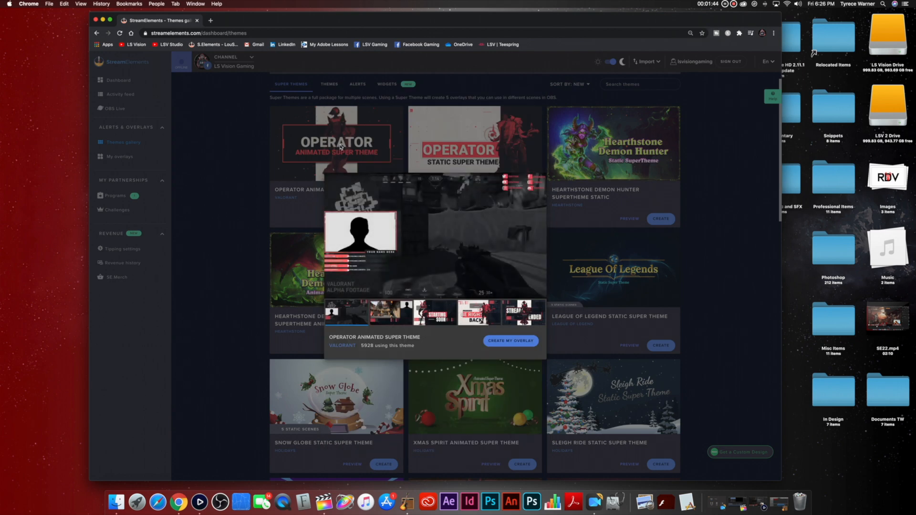
left_click(393, 319)
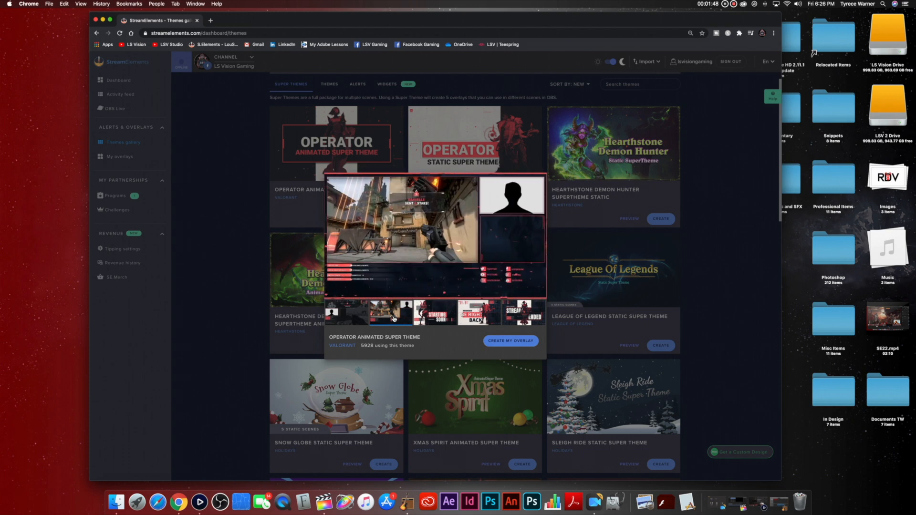
left_click(429, 318)
left_click(475, 319)
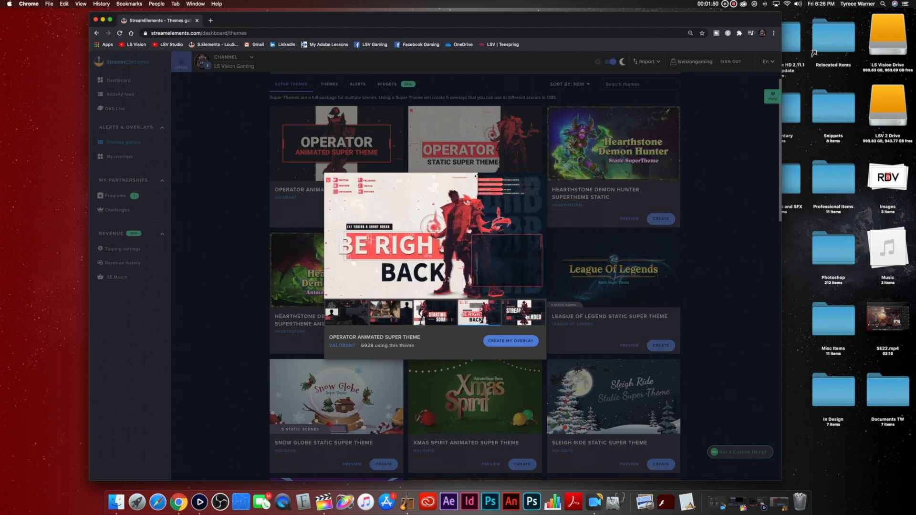
left_click(533, 317)
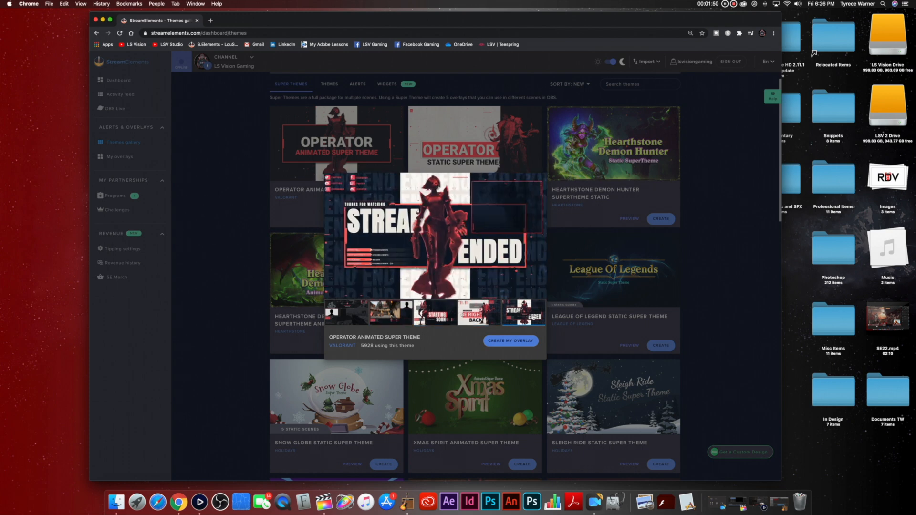
Step: Create overlays from the Operator Animated super theme, named Stream Elements Example, and show them among the saved overlays
left_click(525, 341)
left_click(385, 334)
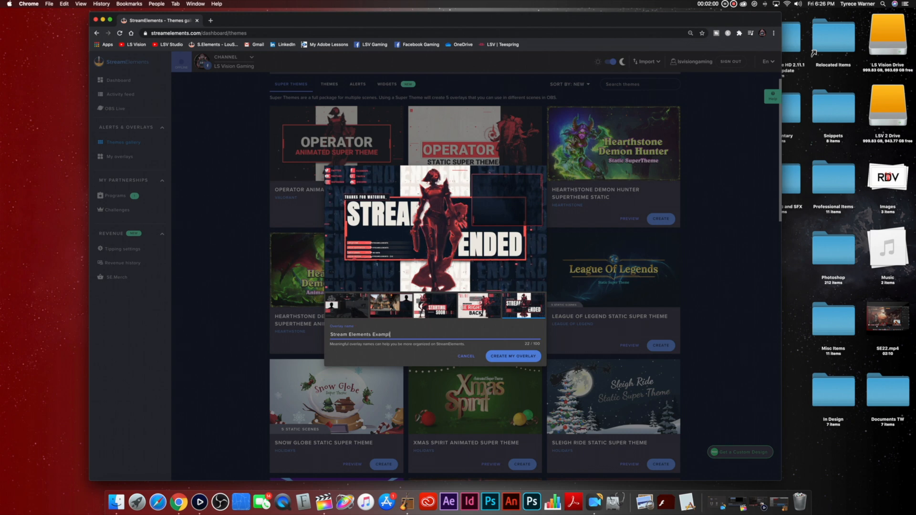
left_click(514, 357)
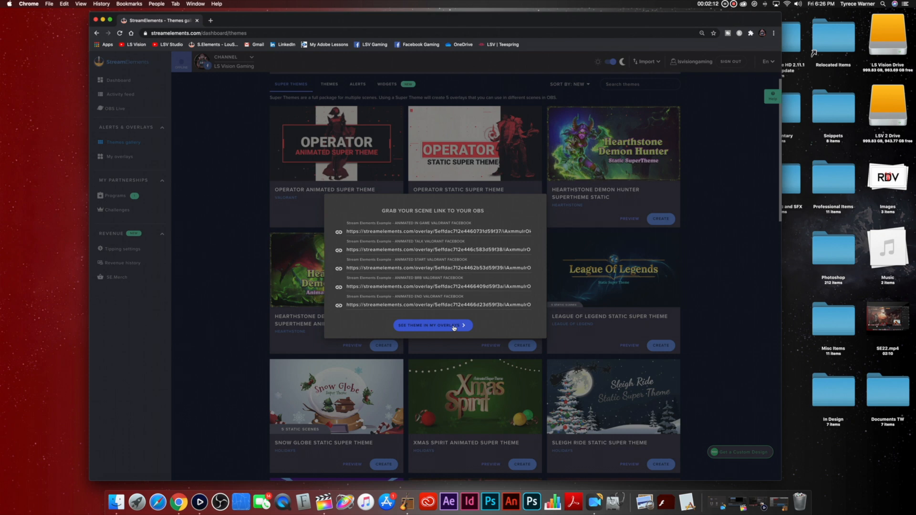
left_click(454, 326)
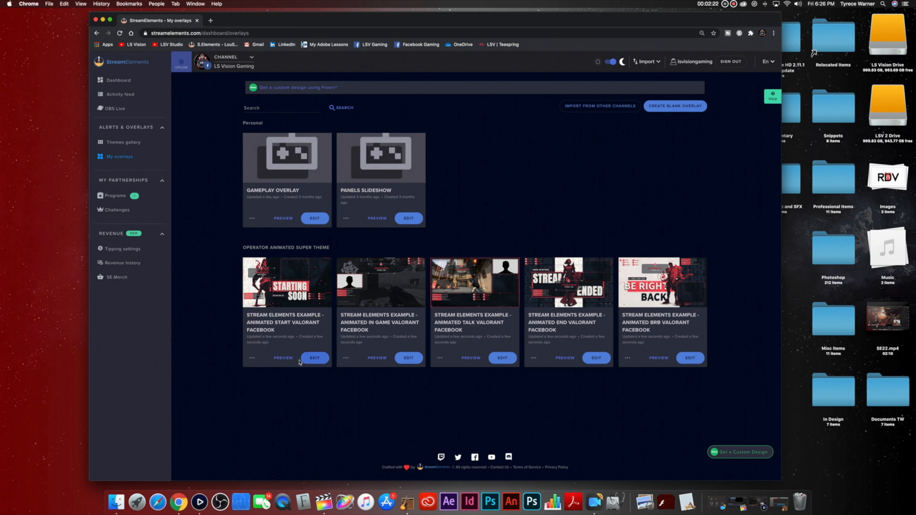
Step: Preview the Animated Start Valorant overlay, close the preview and open that overlay for editing
left_click(284, 358)
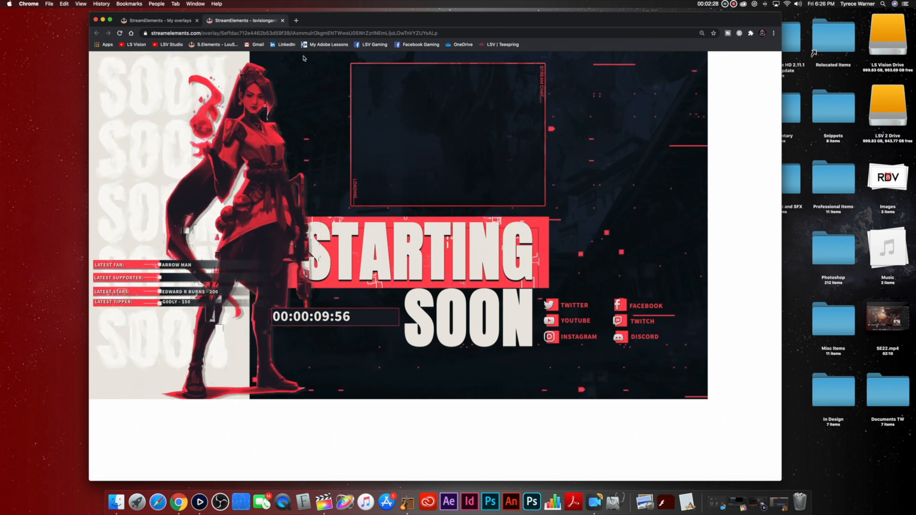
left_click(283, 21)
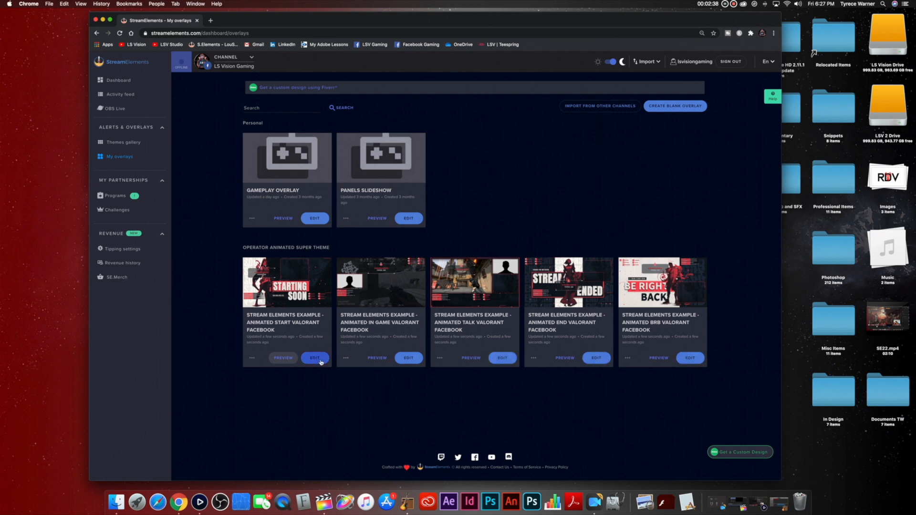
left_click(315, 358)
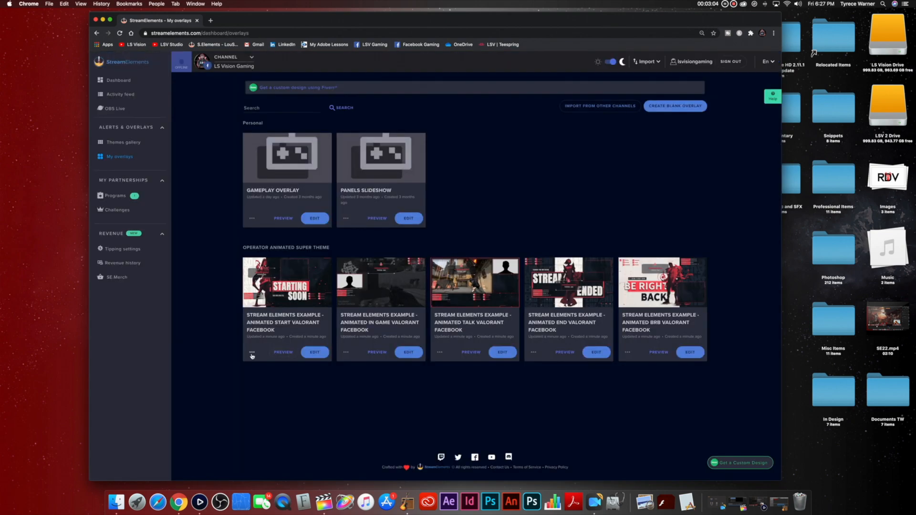
Step: Delete the Animated Start Valorant overlay and open the options of the next overlay in the Operator theme
left_click(251, 353)
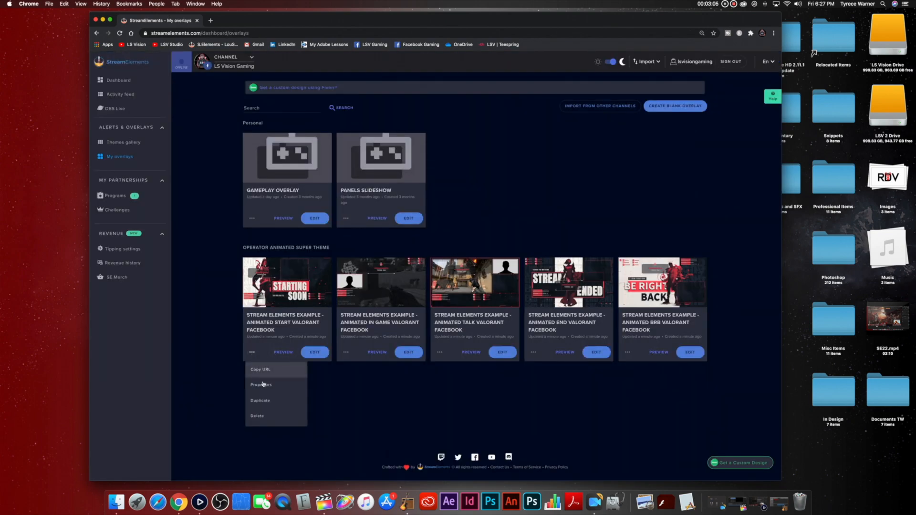
left_click(271, 413)
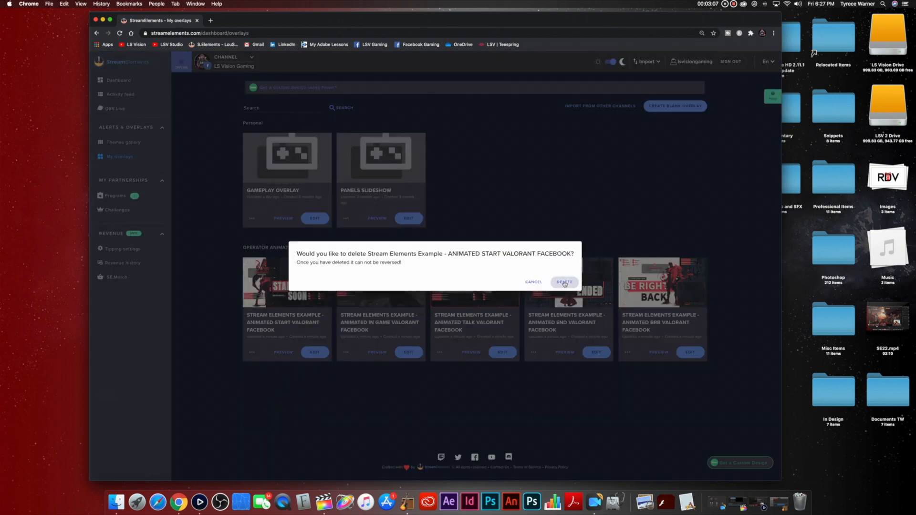
left_click(565, 282)
left_click(252, 353)
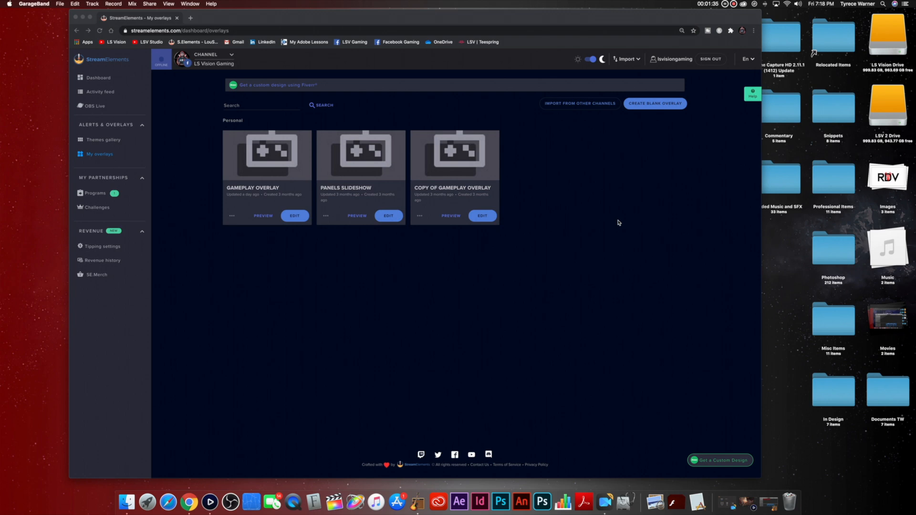
Step: Preview the Copy of Gameplay Overlay, close the preview and open that overlay for editing
left_click(451, 218)
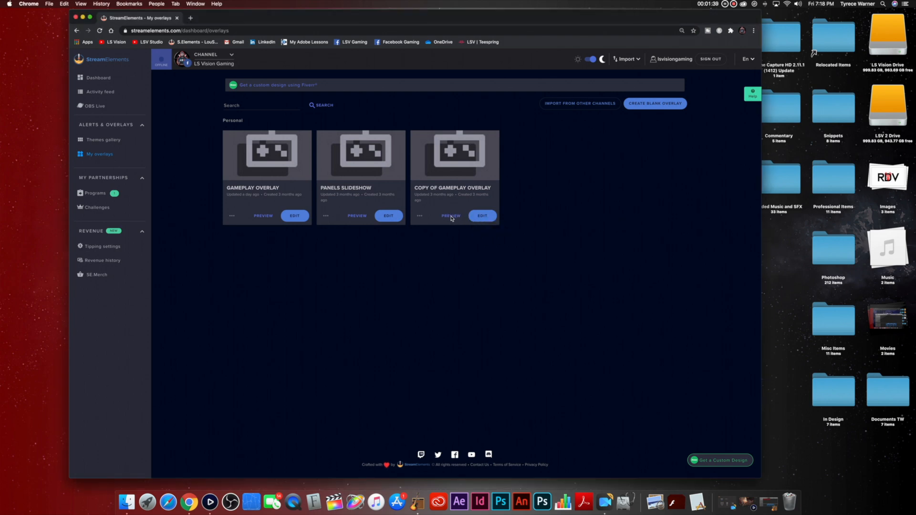
left_click(451, 218)
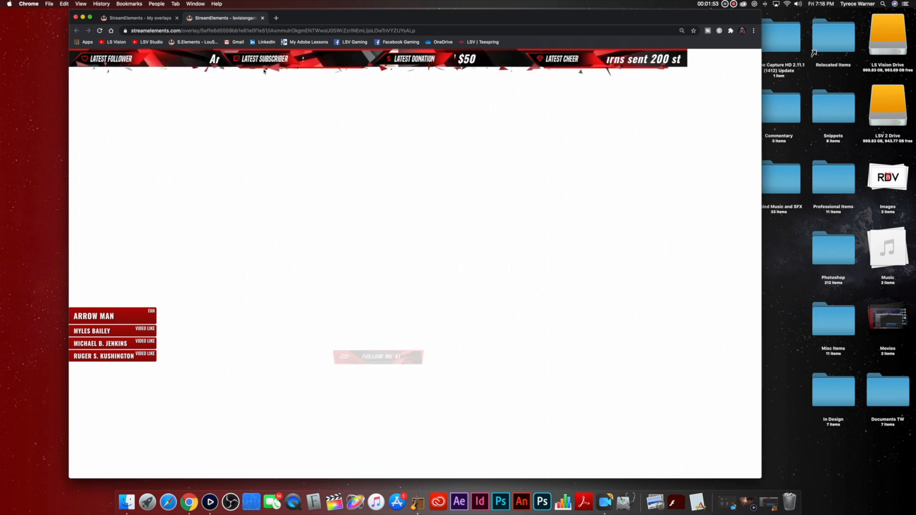
left_click(263, 18)
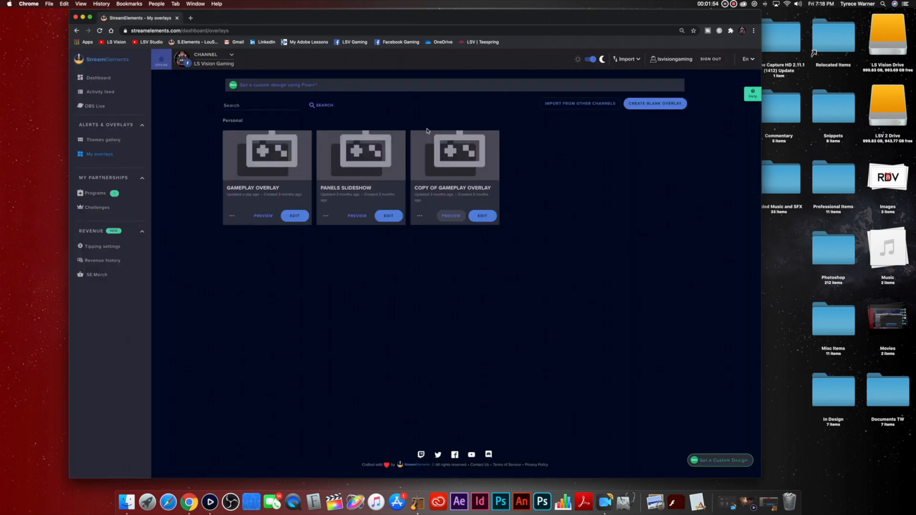
left_click(488, 217)
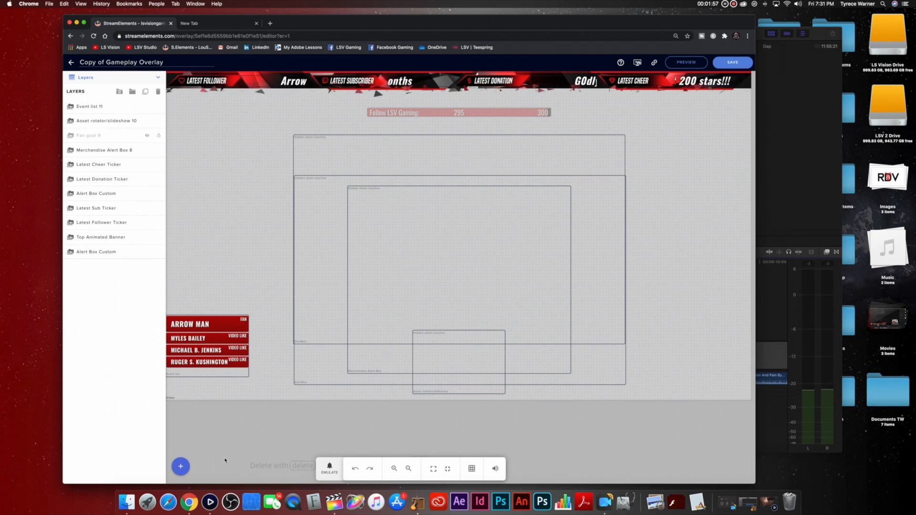
Step: Review the widgets available to add under Stream Tools, Charity & Seasonal, Static / Custom and Labels
left_click(181, 468)
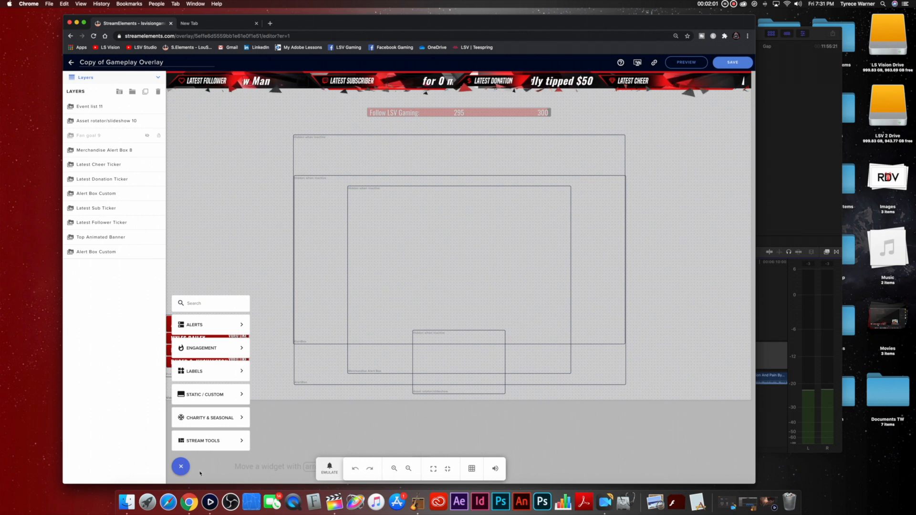
mouse_move(219, 450)
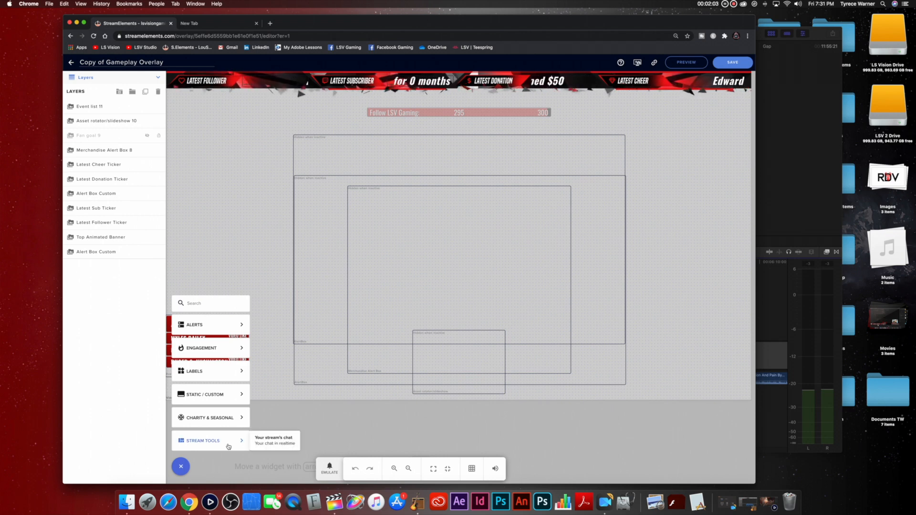
mouse_move(221, 423)
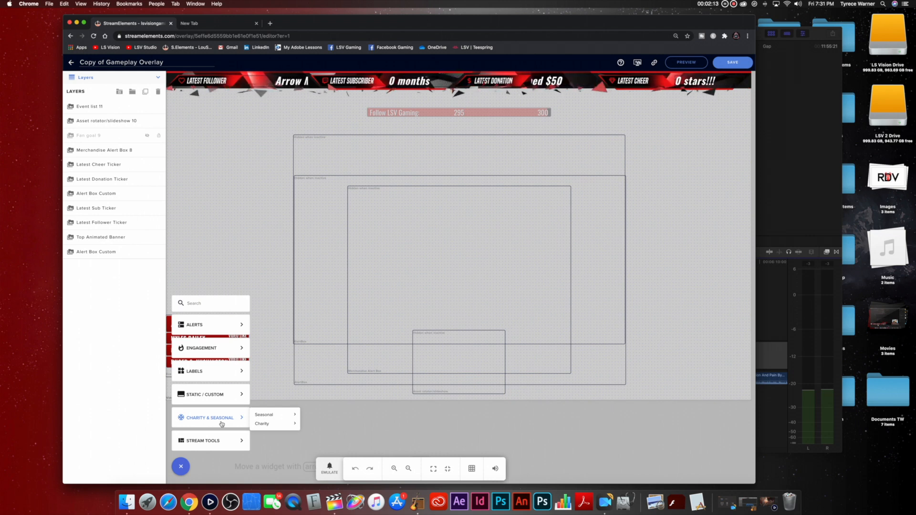
mouse_move(268, 416)
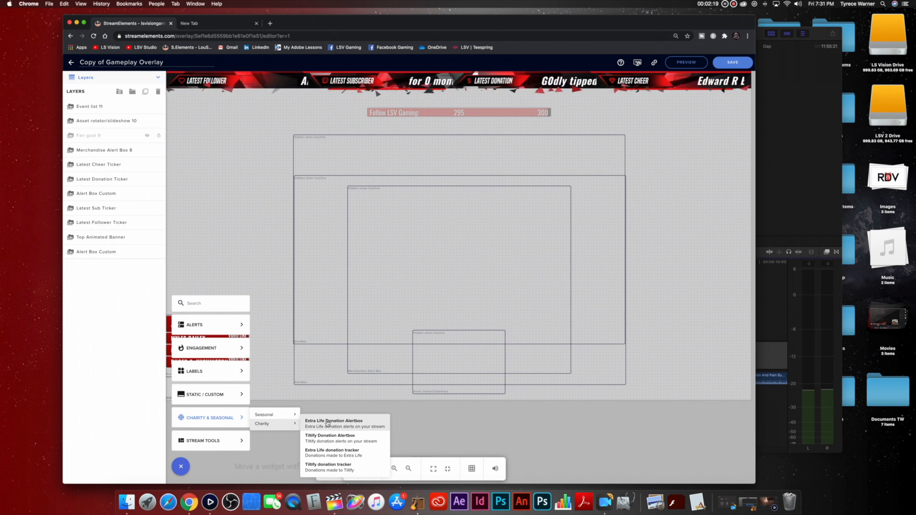
mouse_move(222, 401)
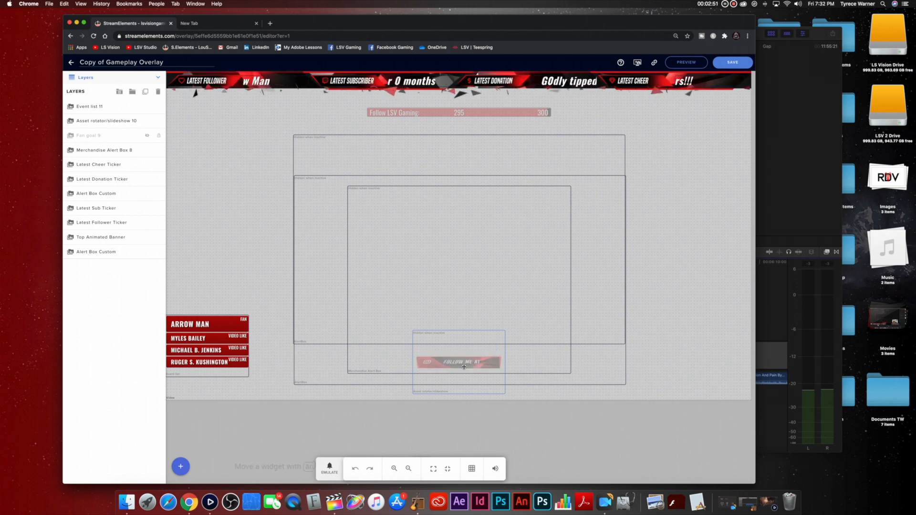
left_click(181, 466)
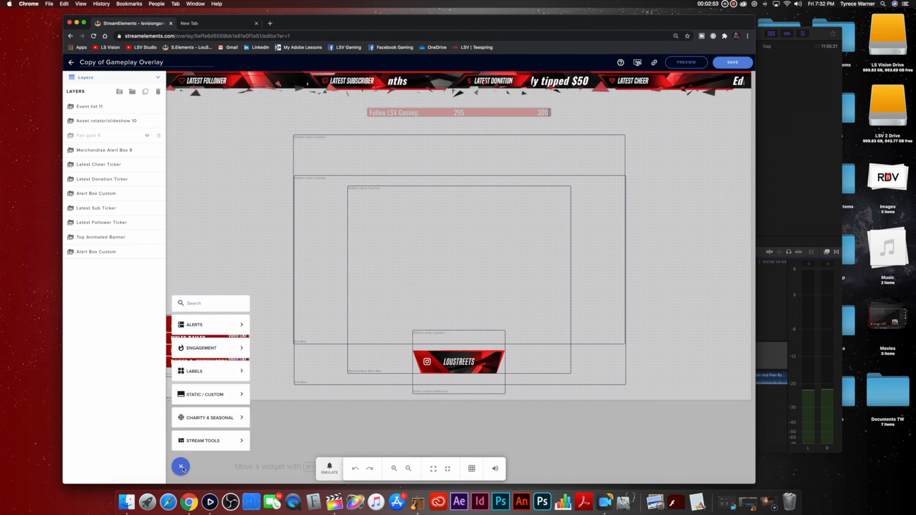
mouse_move(221, 395)
mouse_move(226, 374)
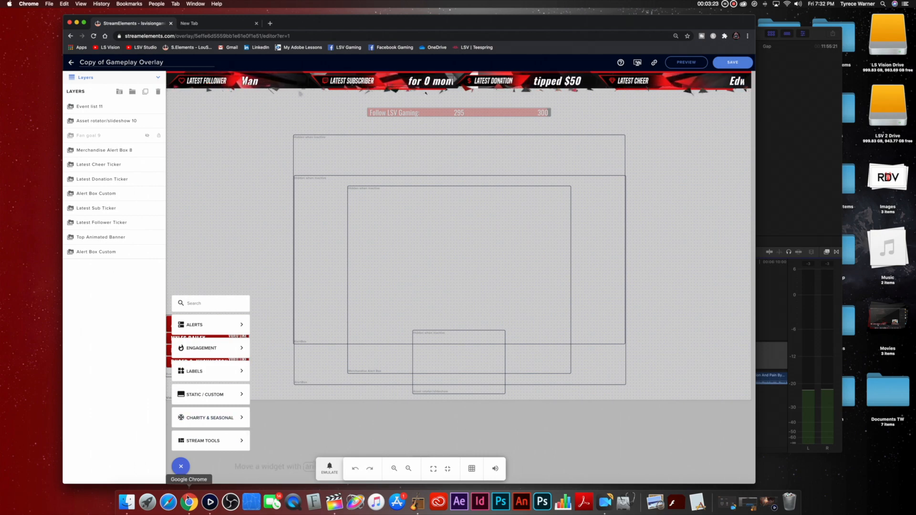
Step: Switch to Game Capture HD, review the sources that can be added to a scene, and return to StreamElements
left_click(209, 503)
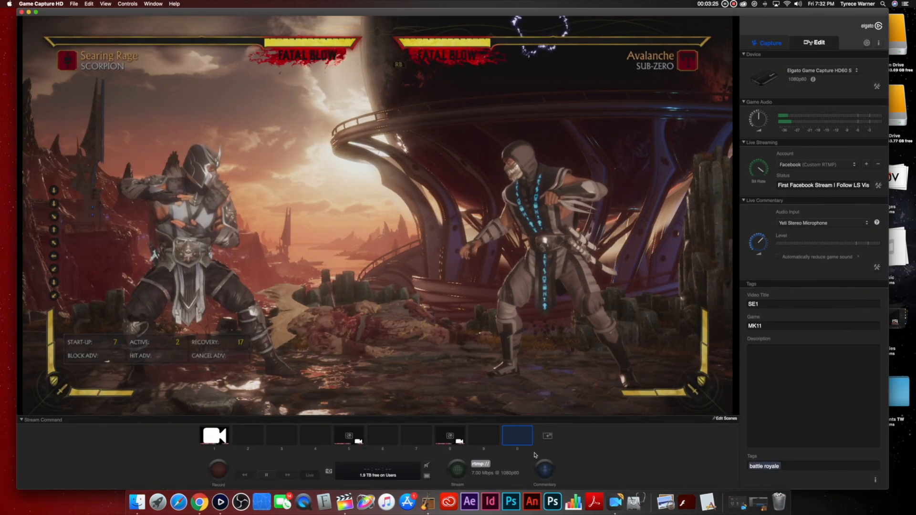
left_click(547, 435)
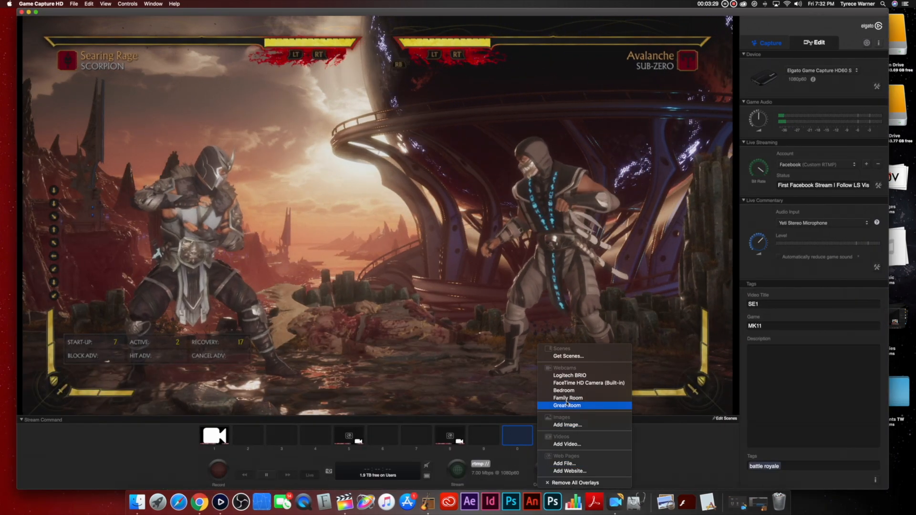
left_click(644, 457)
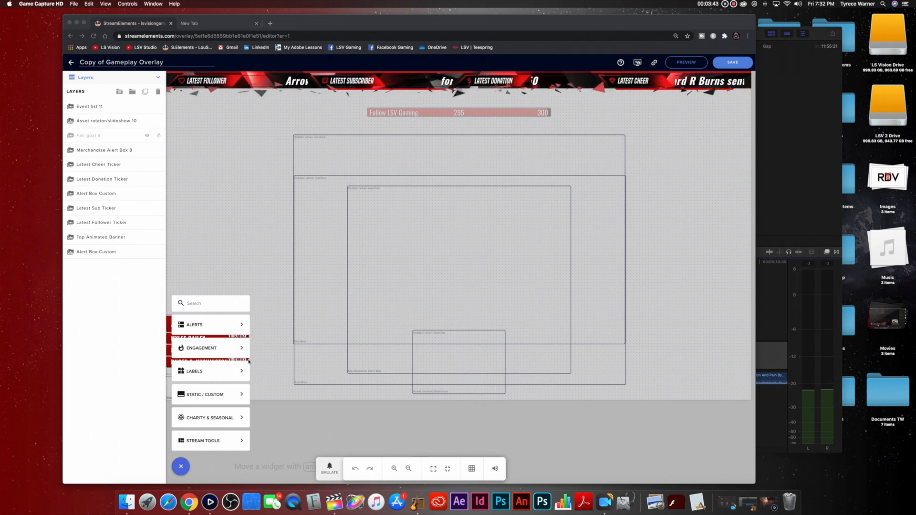
Step: Review the widgets offered under Labels, Engagement and Alerts, and close the widget list without adding any
left_click(237, 376)
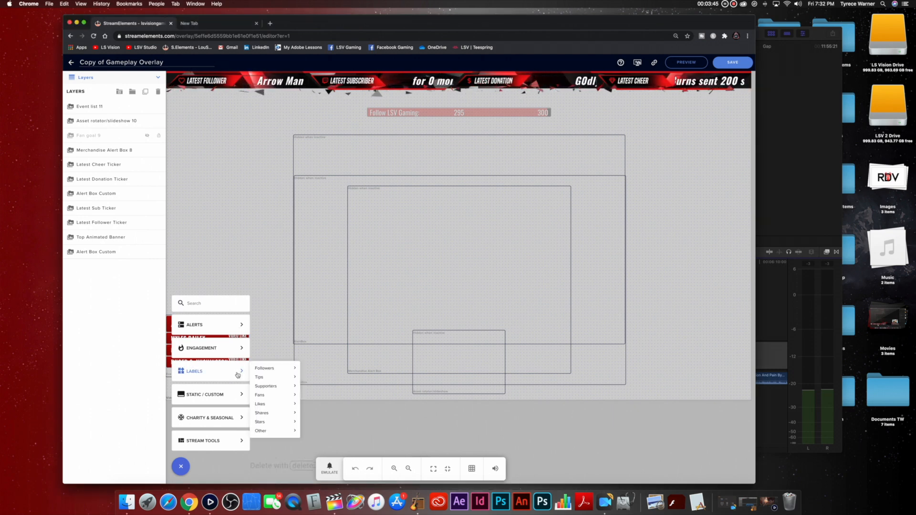
mouse_move(260, 372)
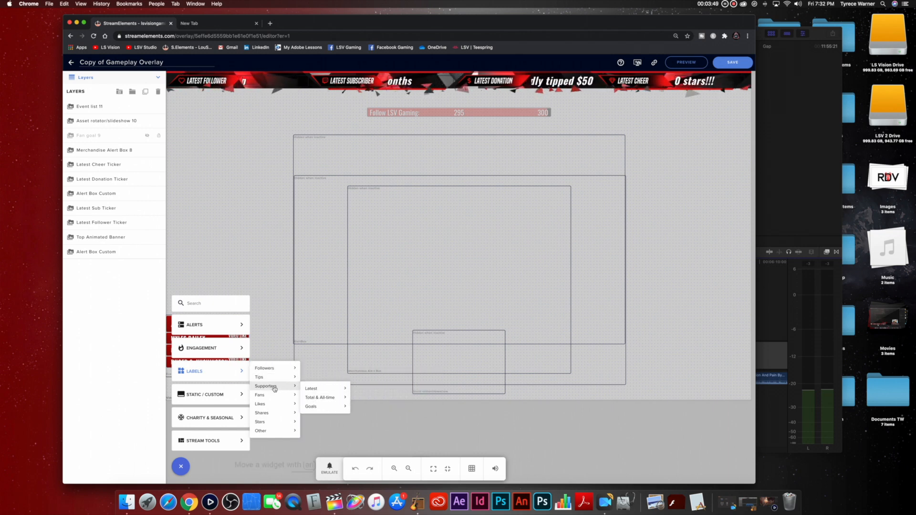
mouse_move(273, 399)
mouse_move(276, 422)
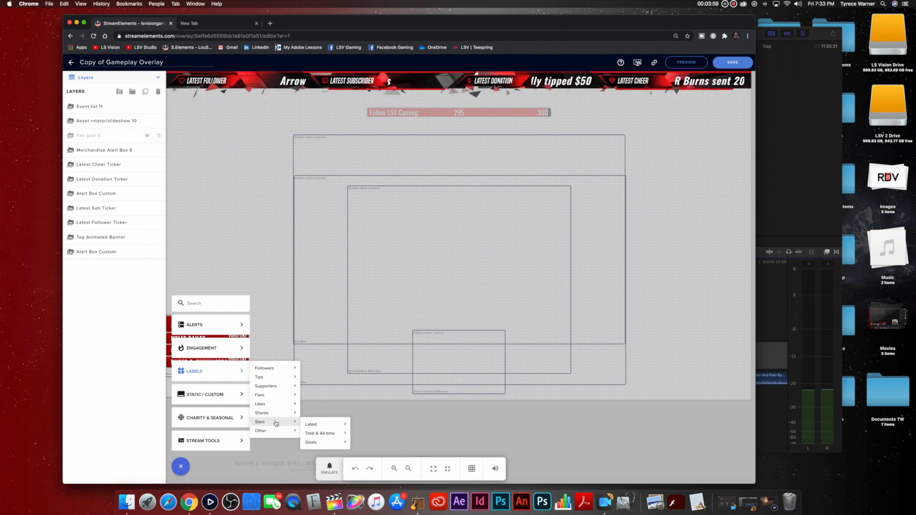
mouse_move(227, 349)
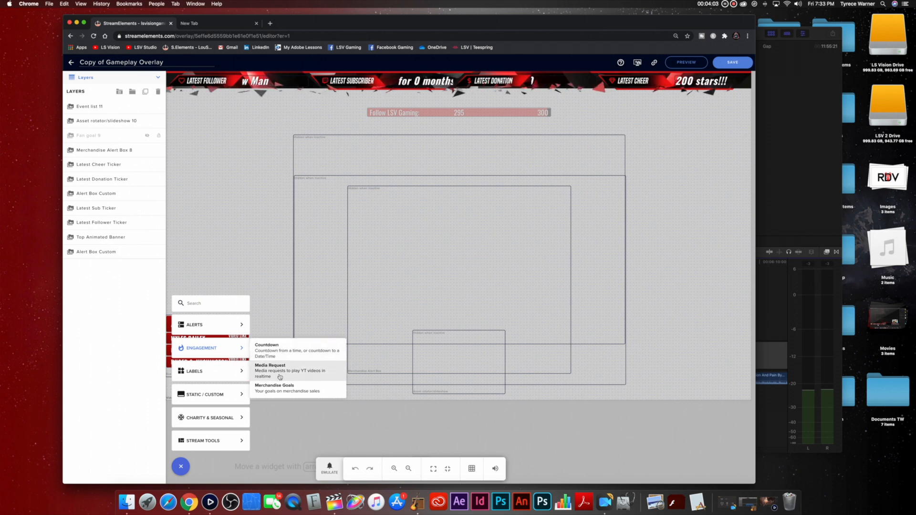
mouse_move(226, 326)
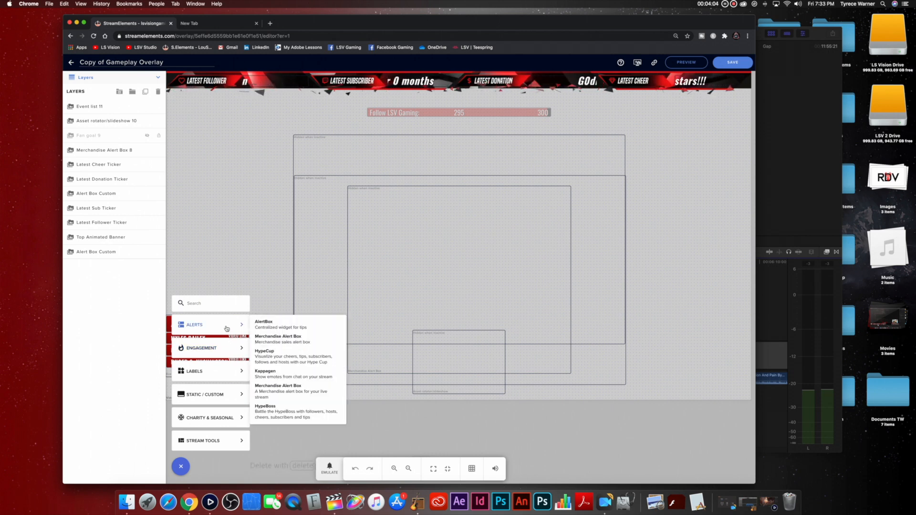
left_click(257, 327)
left_click(217, 242)
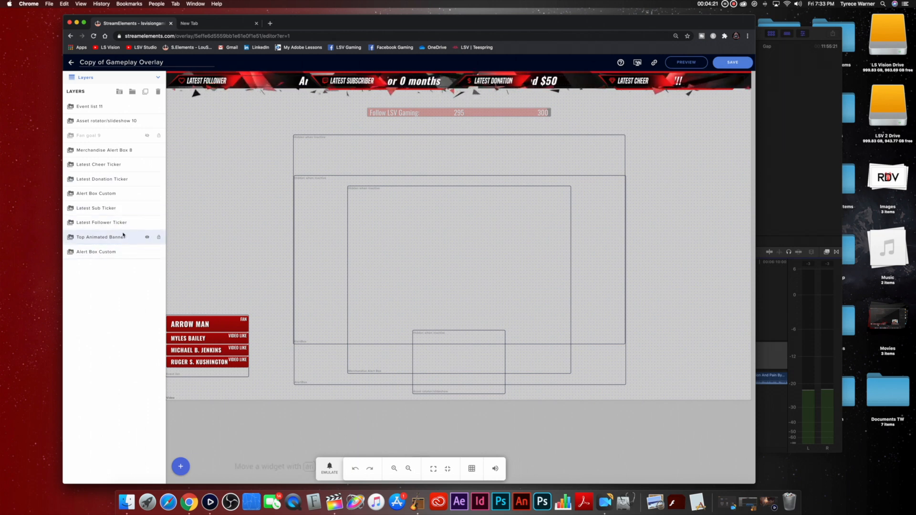
Step: Select the upper Alert Box Custom layer and open the advanced settings of its fan alert
left_click(125, 195)
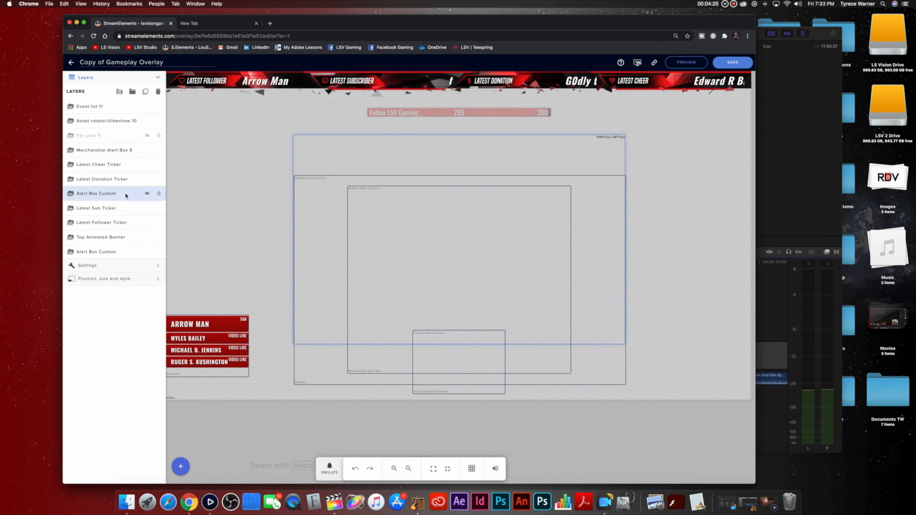
left_click(157, 268)
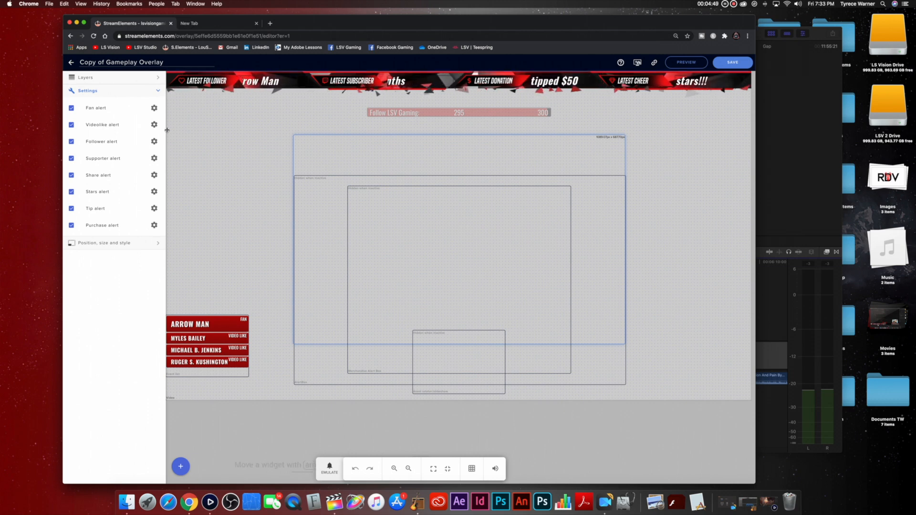
left_click(155, 109)
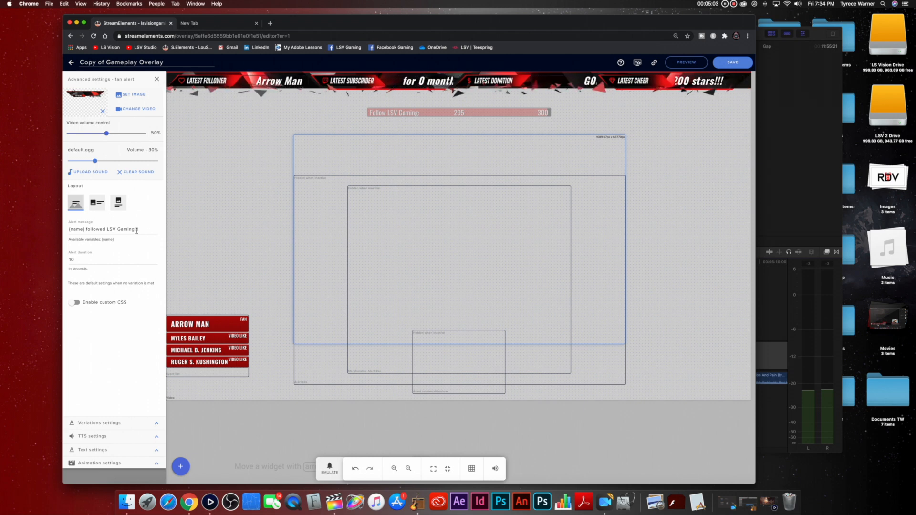
Step: Emulate fan events to see how the fan alert plays on the overlay
left_click(332, 471)
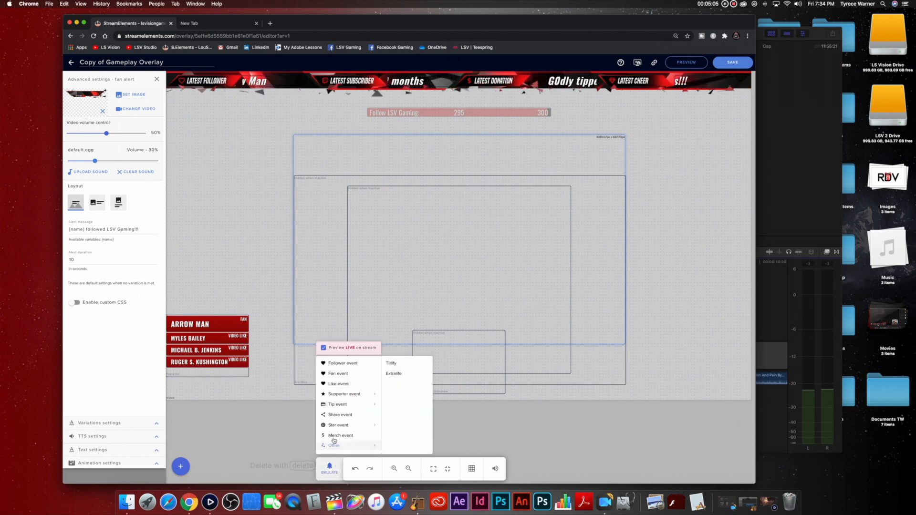
left_click(342, 374)
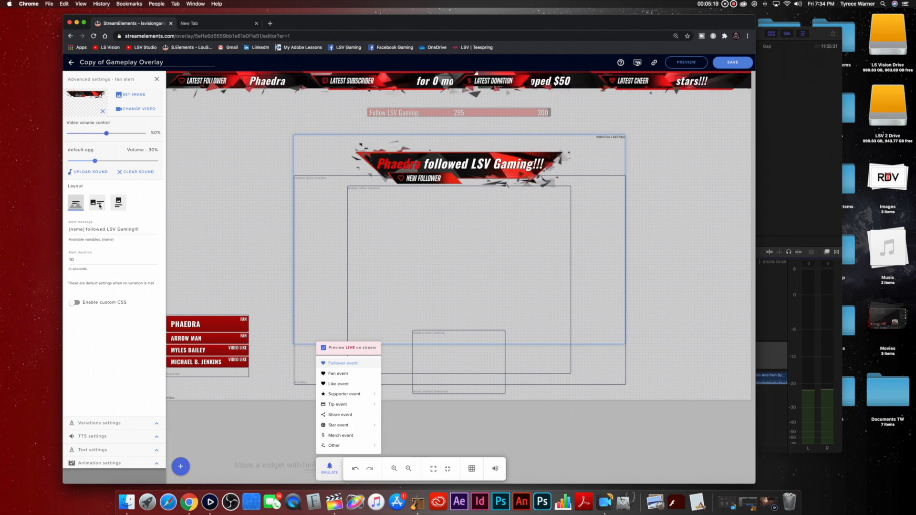
left_click(342, 375)
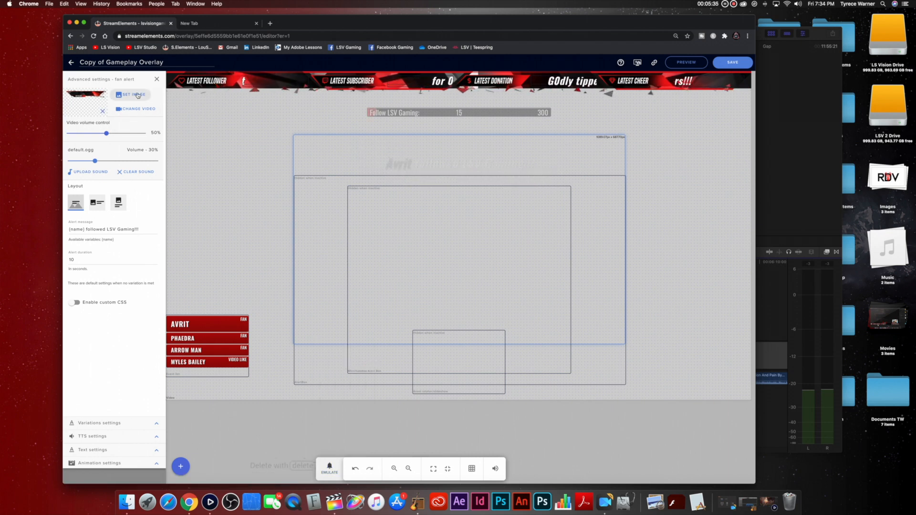
Step: Look through the videos available for the fan alert and the local files offered for upload, and close the library without choosing one
left_click(138, 109)
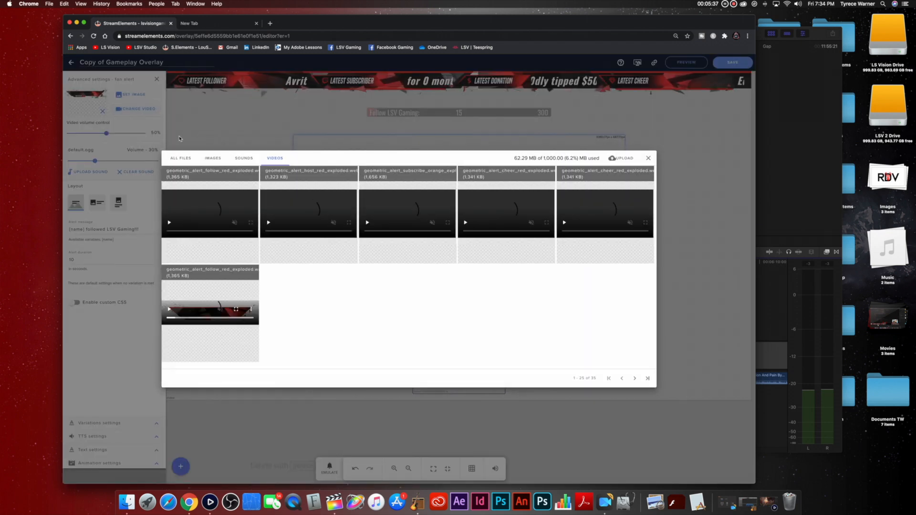
mouse_move(571, 222)
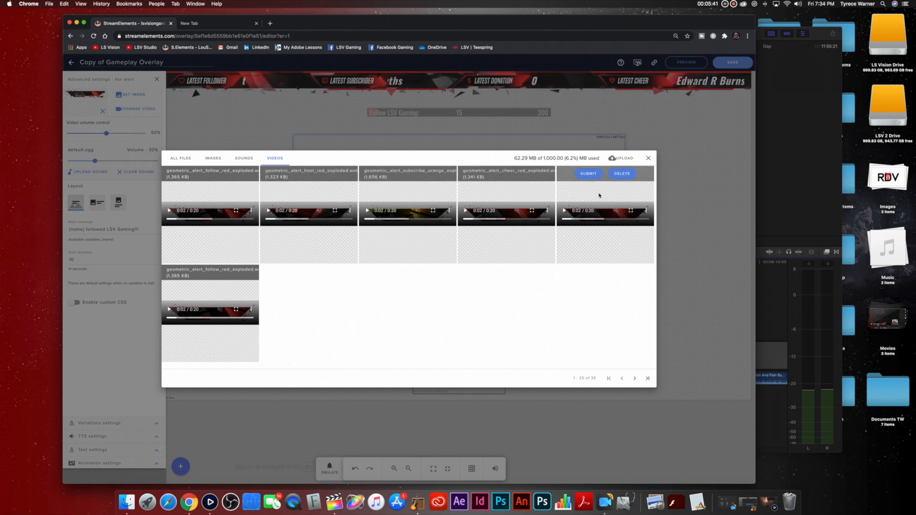
left_click(613, 159)
left_click(410, 268)
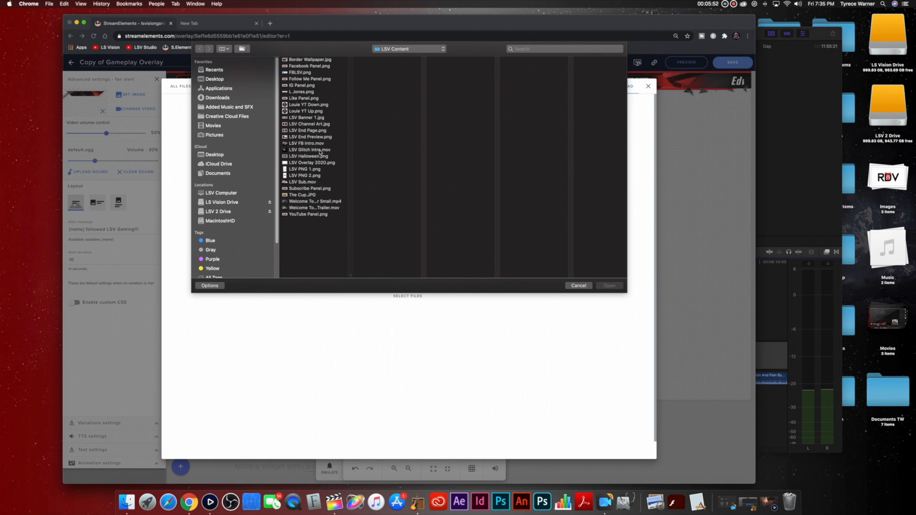
left_click(578, 286)
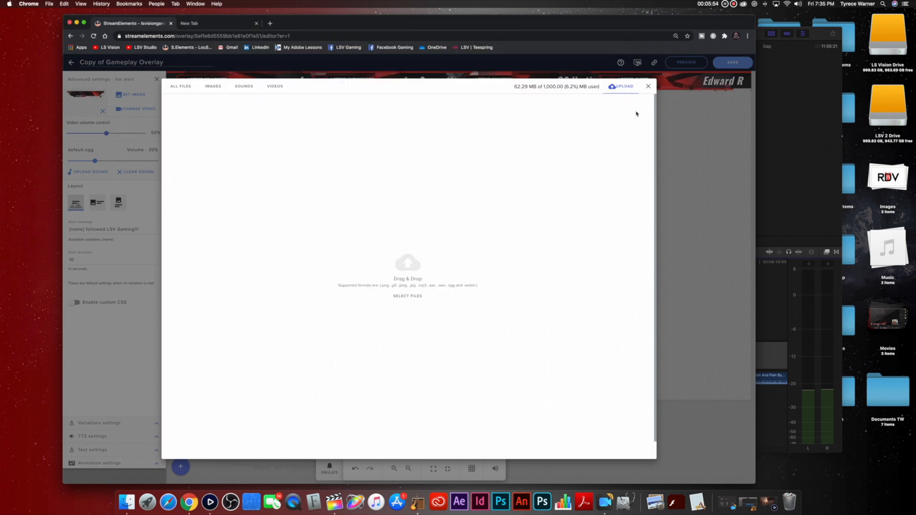
left_click(648, 87)
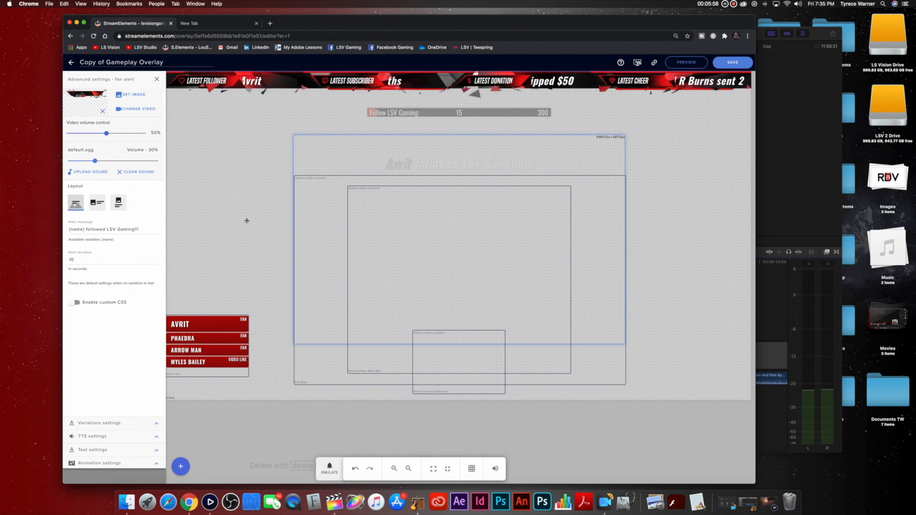
Step: Emulate a fan event, try the fan alert's row and column layouts, and restore the layout with text over the image
left_click(329, 467)
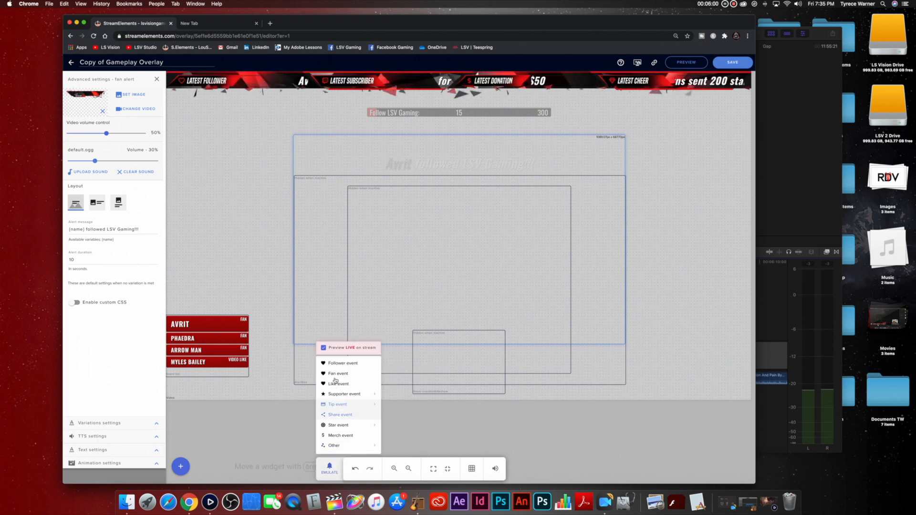
left_click(338, 374)
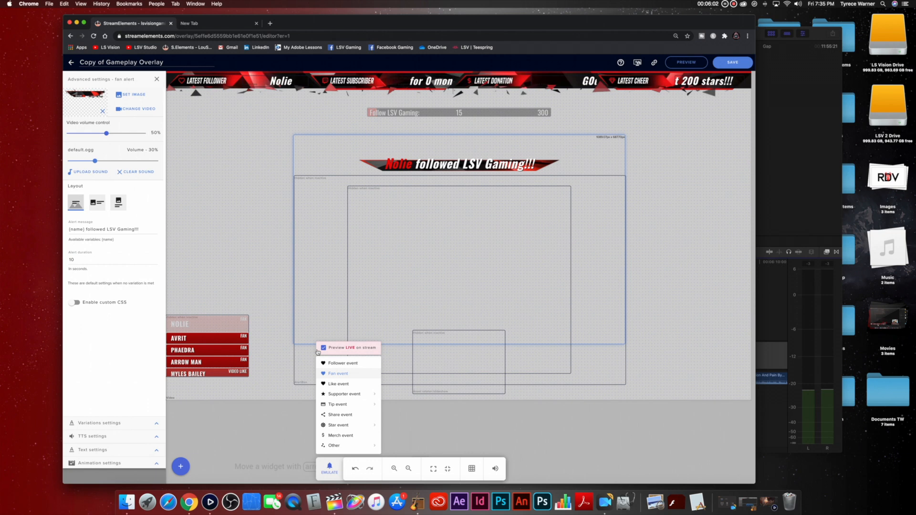
left_click(98, 204)
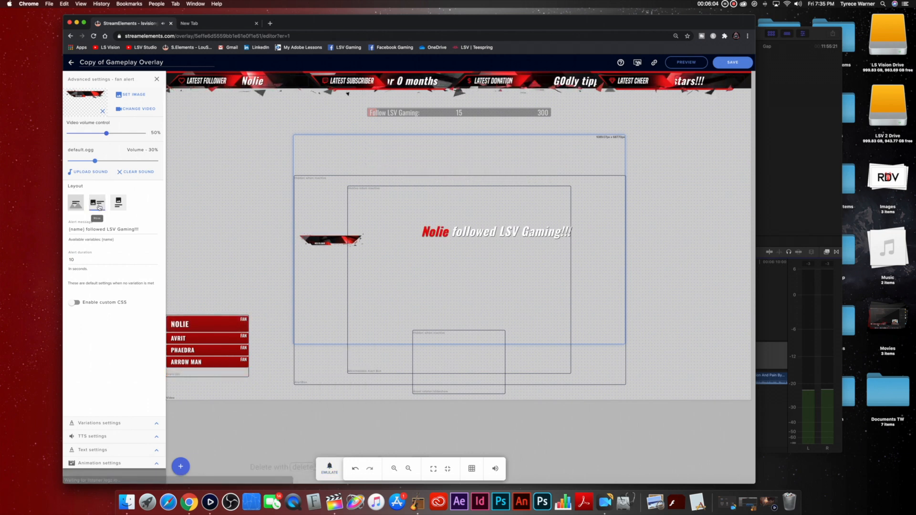
left_click(117, 204)
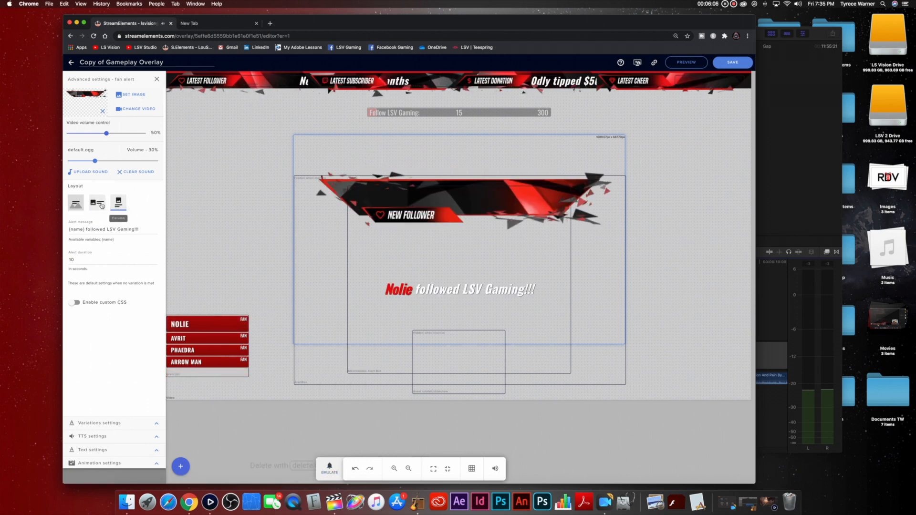
left_click(97, 204)
left_click(76, 204)
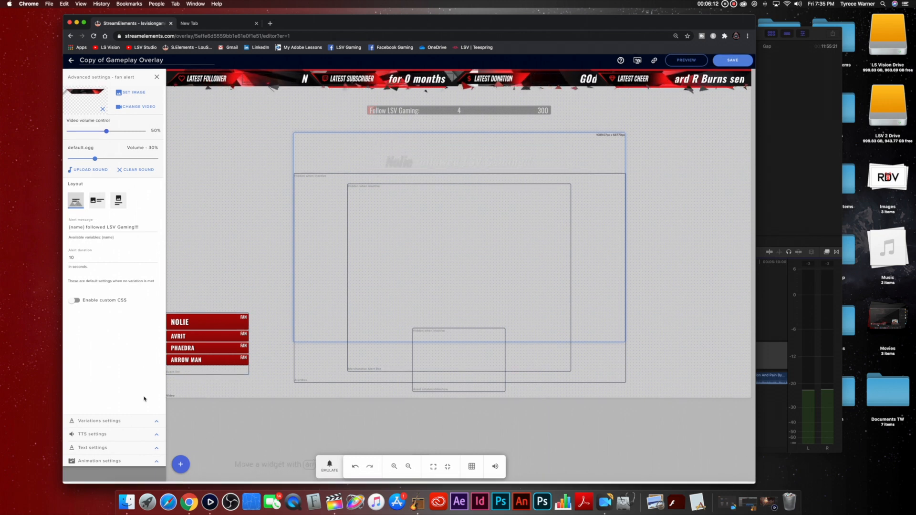
Step: Change the highlight colour of the fan alert's text to green and emulate a fan event to check it
left_click(156, 453)
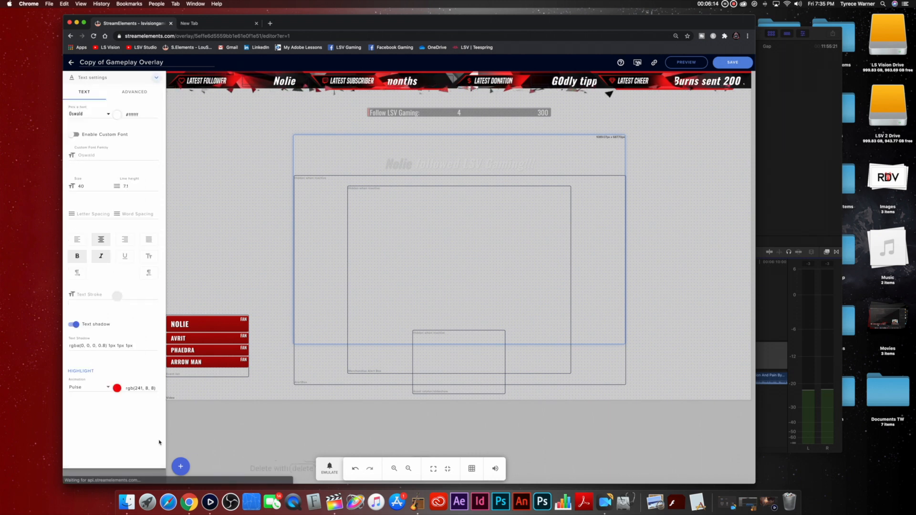
left_click(329, 470)
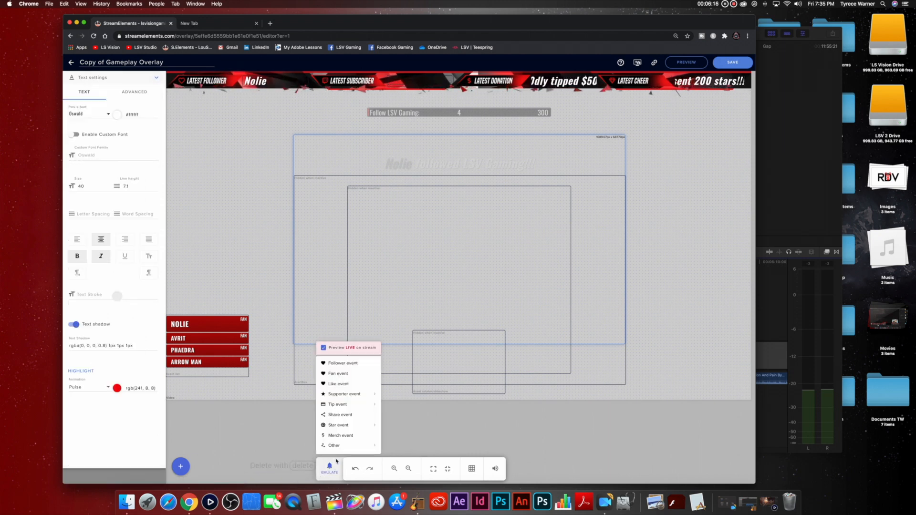
left_click(338, 374)
left_click(118, 388)
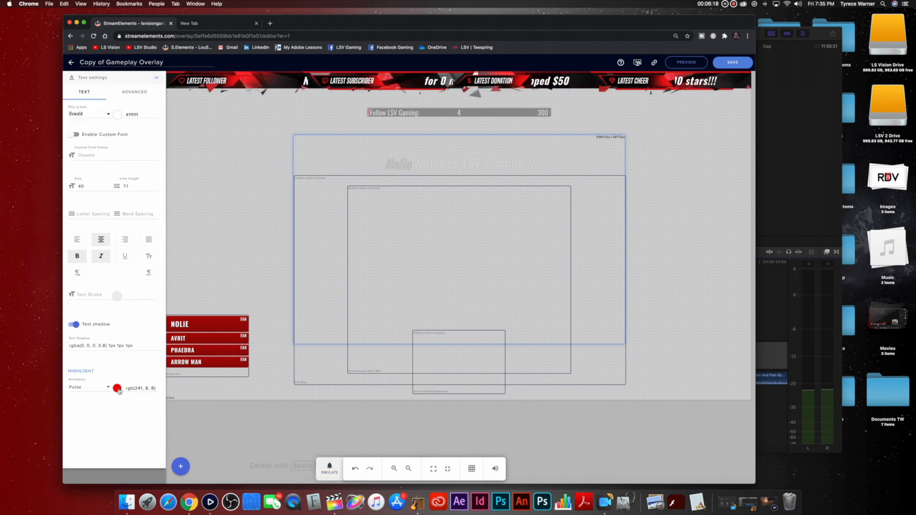
left_click(117, 388)
left_click(147, 419)
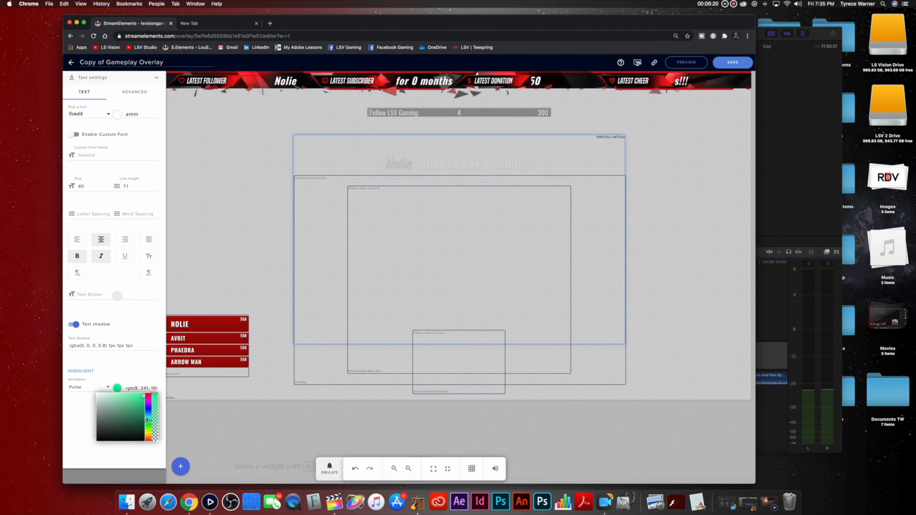
left_click(329, 468)
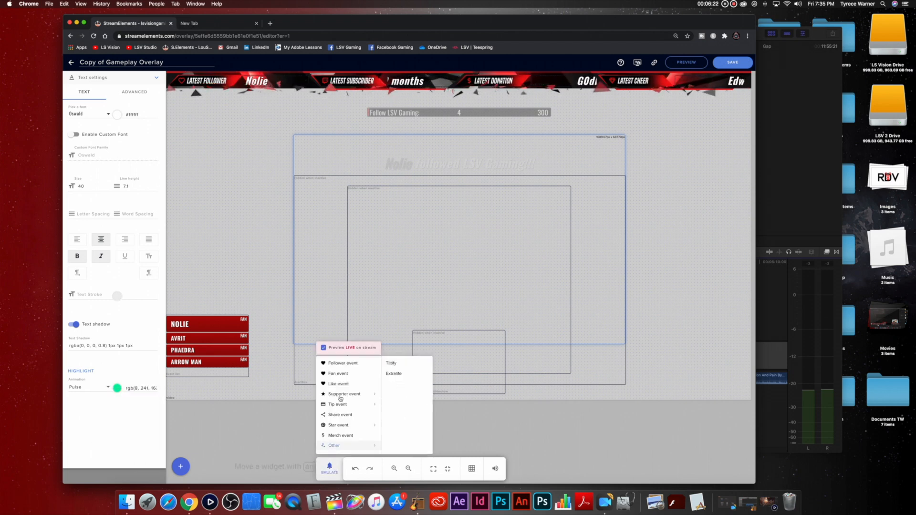
left_click(335, 363)
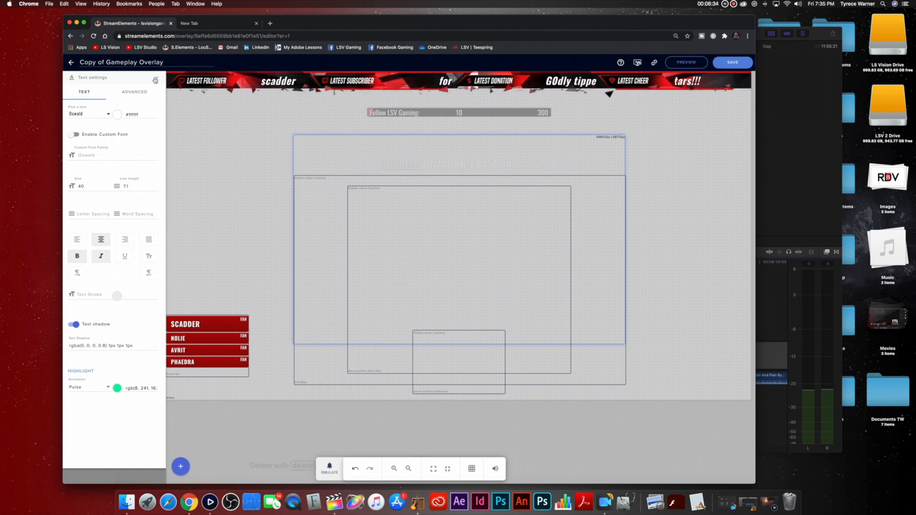
Step: Return to the layers and set the Latest Donation Ticker's text colour to red, rgb(255, 0, 0)
left_click(155, 79)
left_click(156, 81)
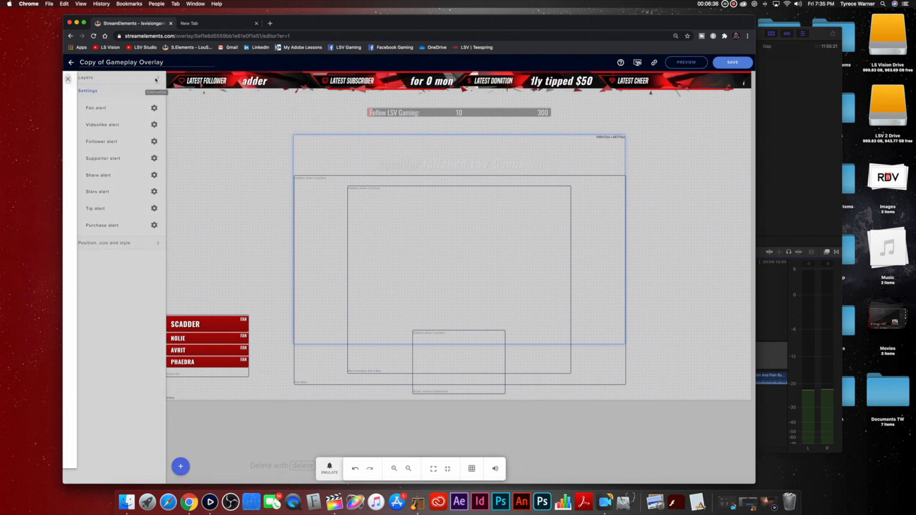
left_click(156, 79)
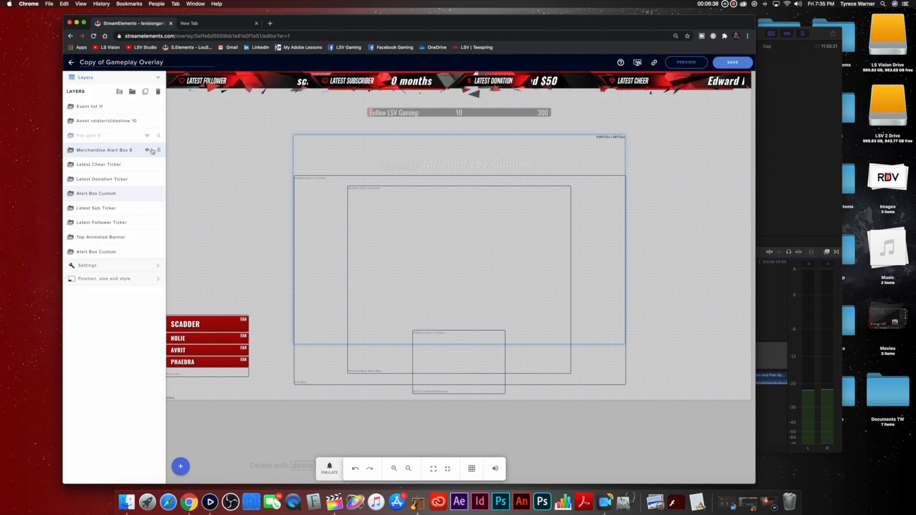
left_click(102, 180)
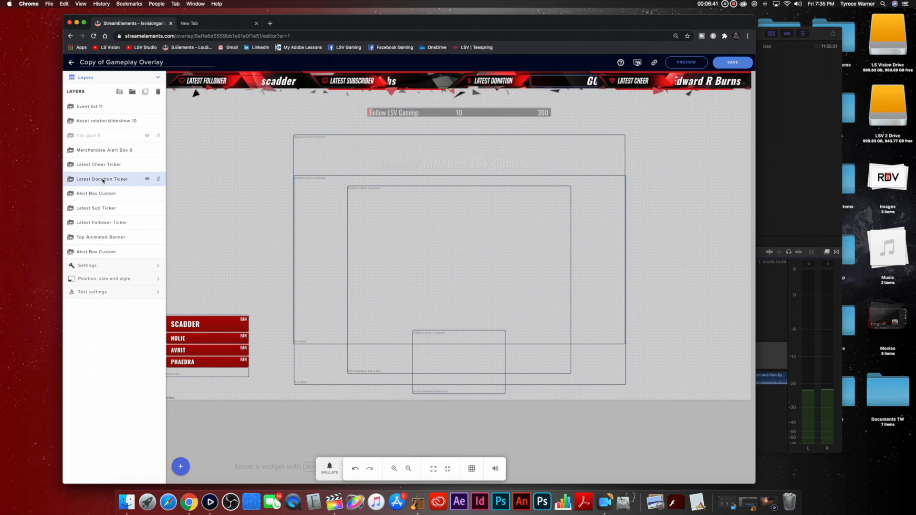
left_click(159, 268)
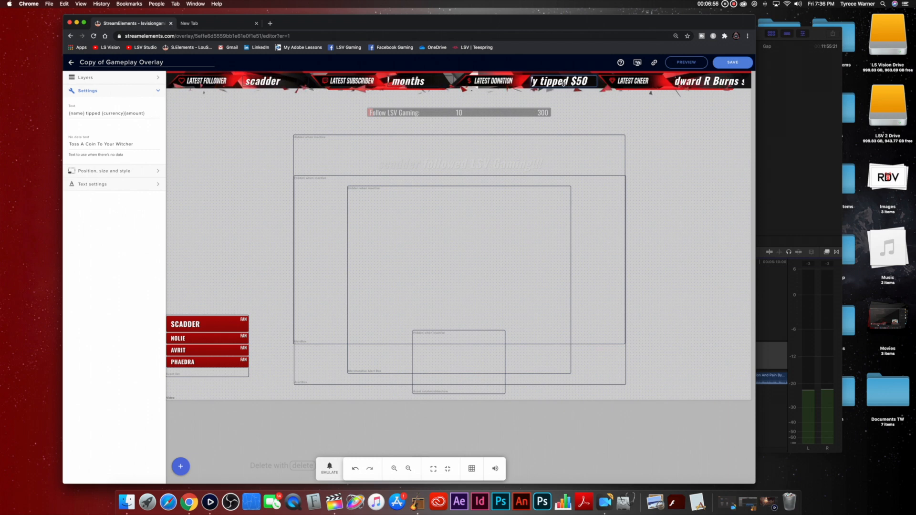
left_click(156, 186)
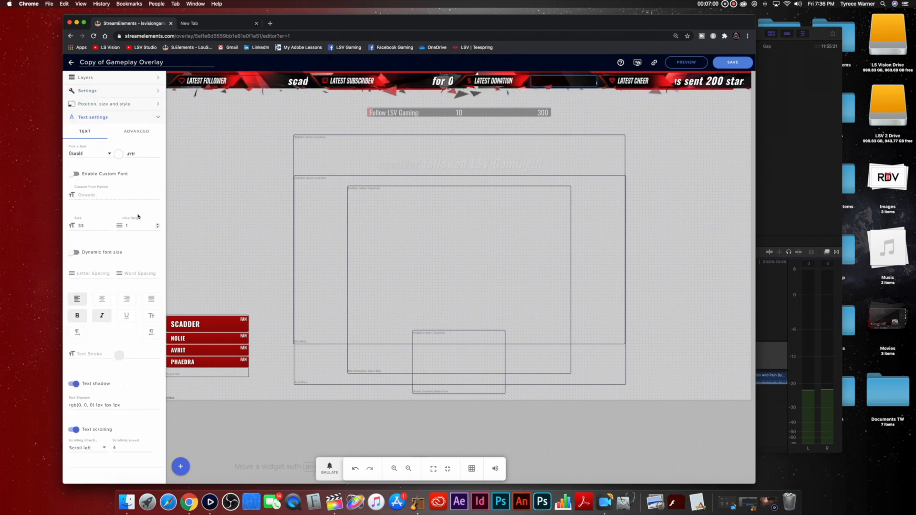
left_click(118, 160)
left_click_drag(136, 186, 154, 151)
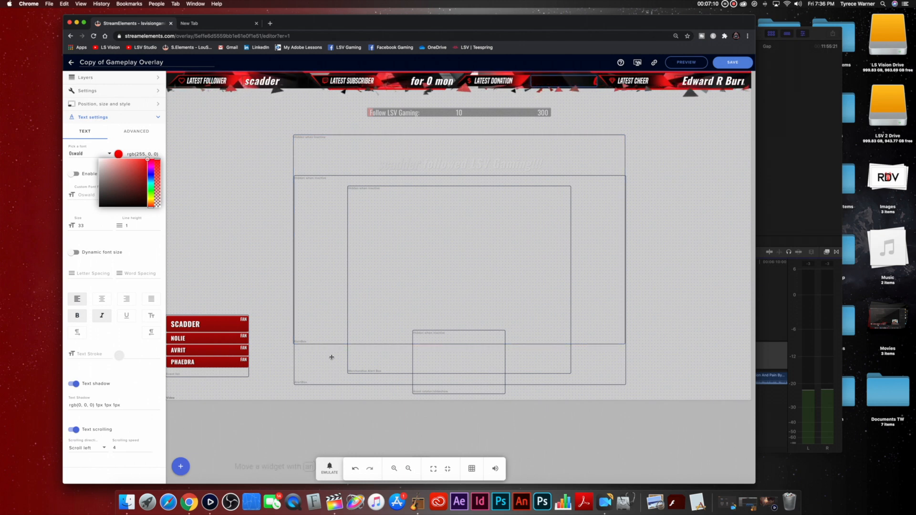
Step: Copy the overlay's link and add it as a website overlay to the selected empty scene in Game Capture HD, with automatic size
left_click(655, 63)
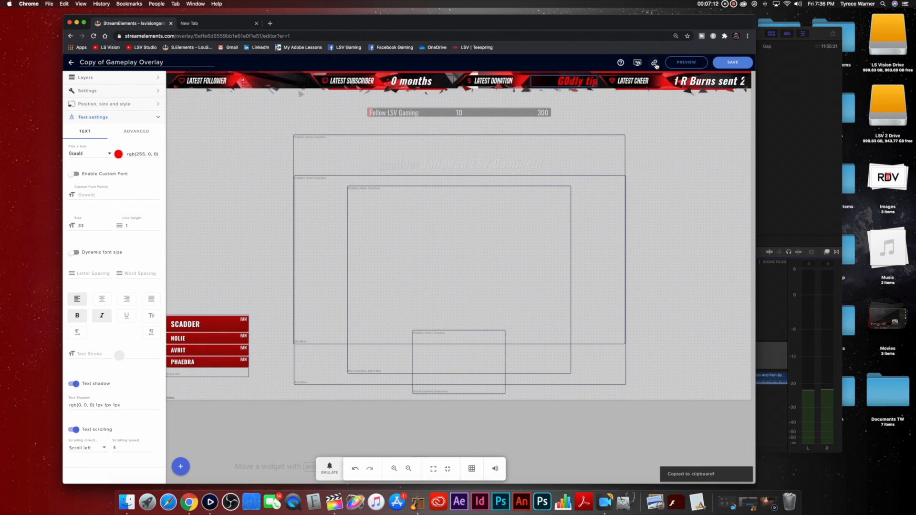
left_click(210, 502)
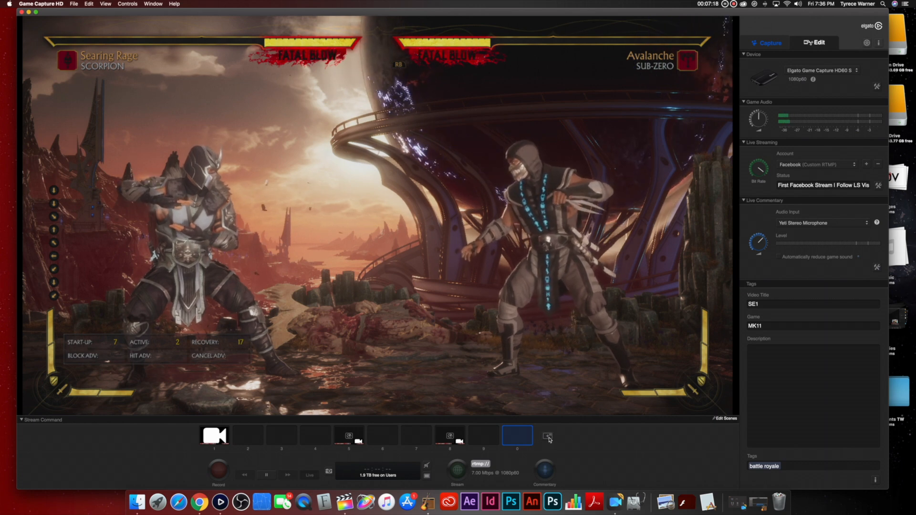
left_click(550, 437)
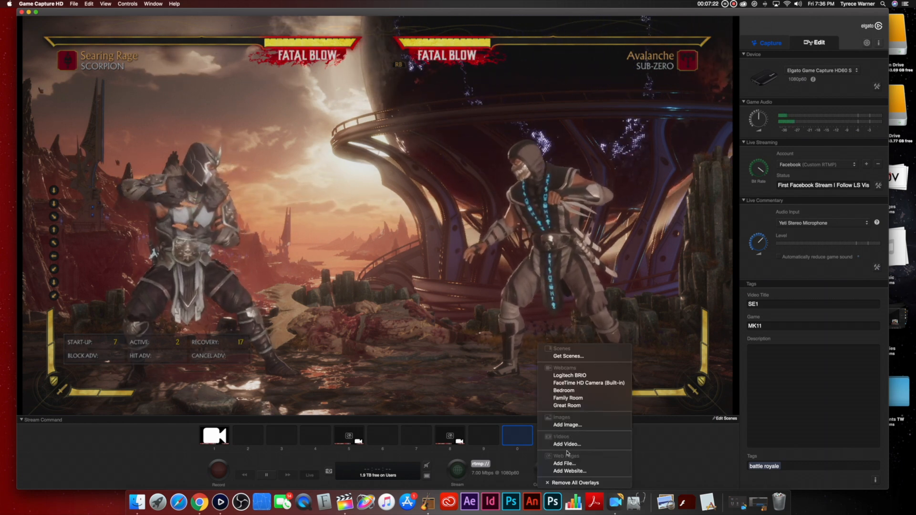
left_click(574, 471)
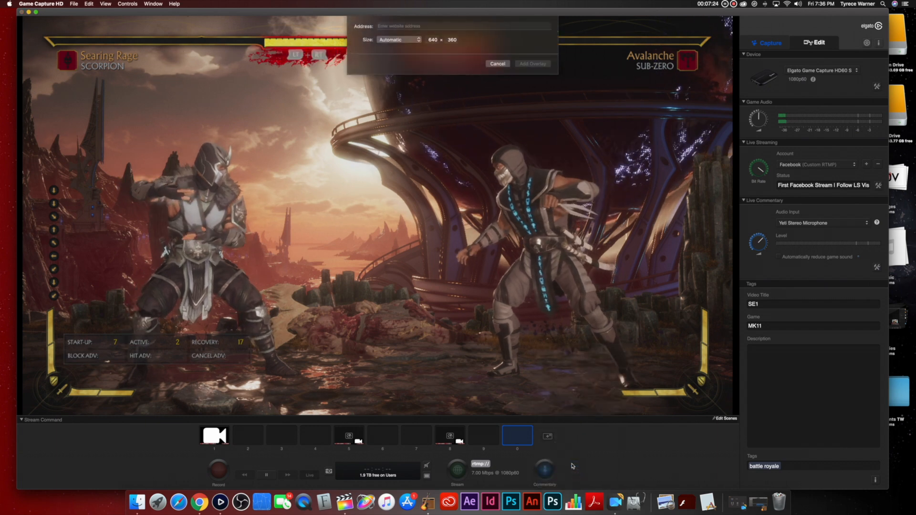
right_click(401, 28)
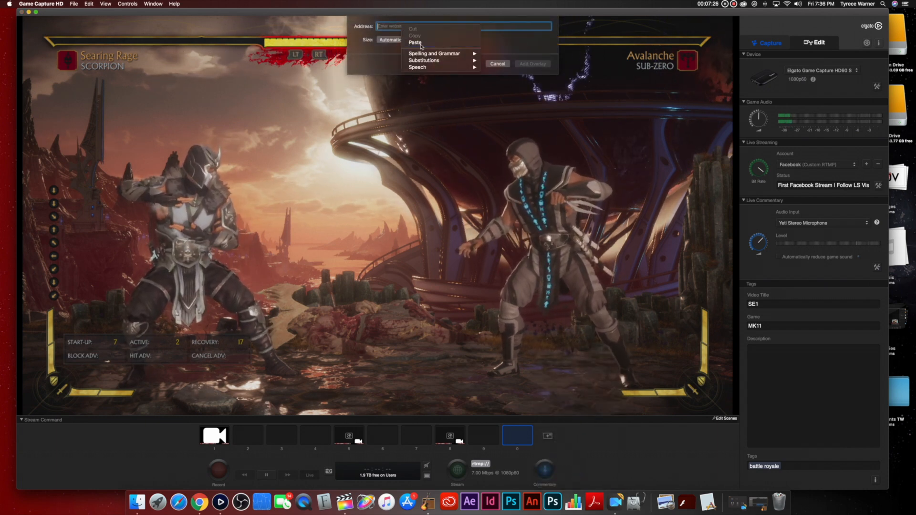
left_click(416, 43)
left_click(534, 64)
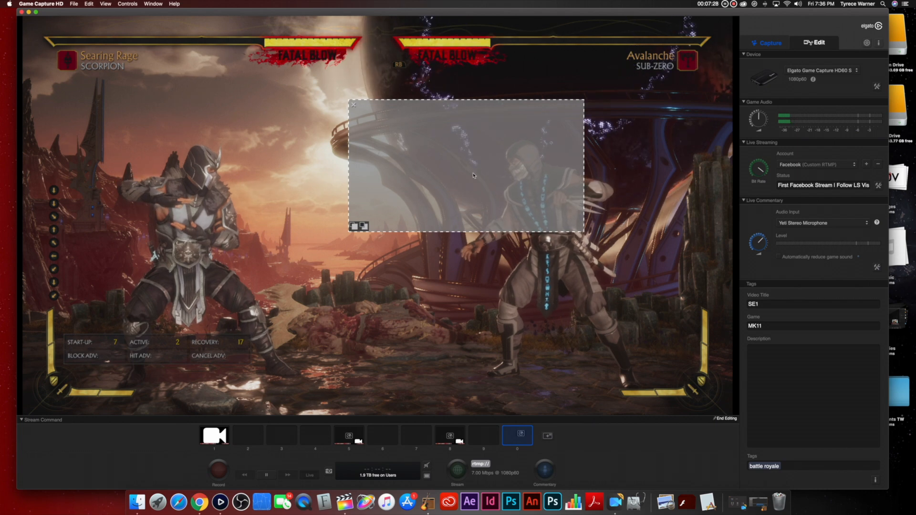
Step: Move and enlarge the website overlay until it fills the whole game preview, and finish editing the scene
left_click_drag(477, 143, 151, 60)
left_click_drag(257, 149, 731, 414)
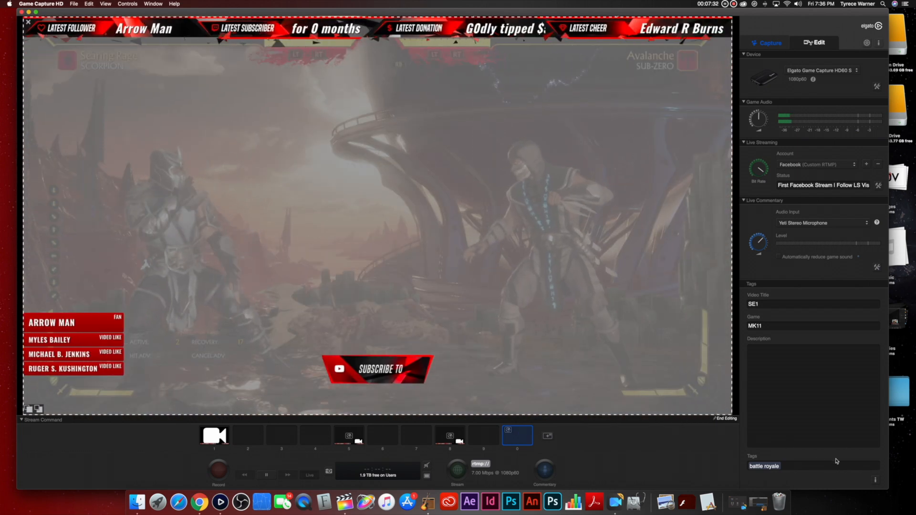
left_click(726, 418)
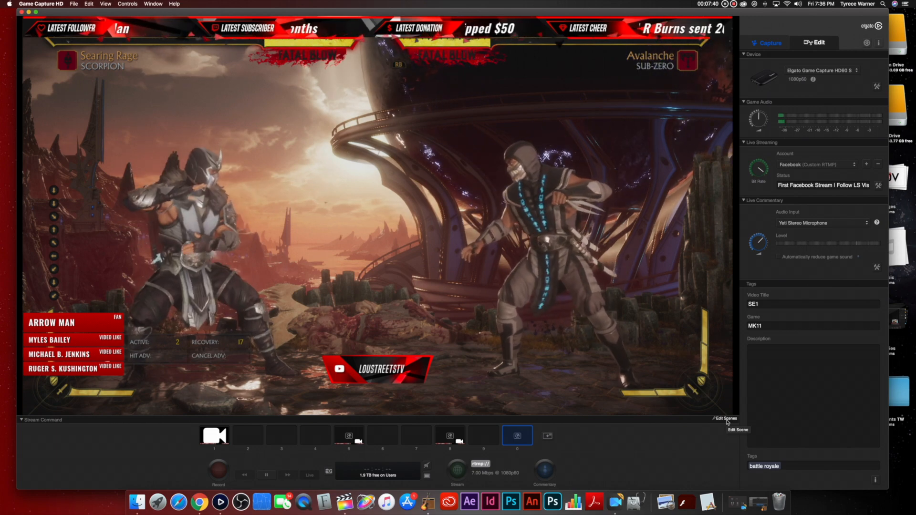
Step: Switch to StreamElements, save the overlay, and return to Game Capture HD to check the donation ticker's new colour
left_click(199, 502)
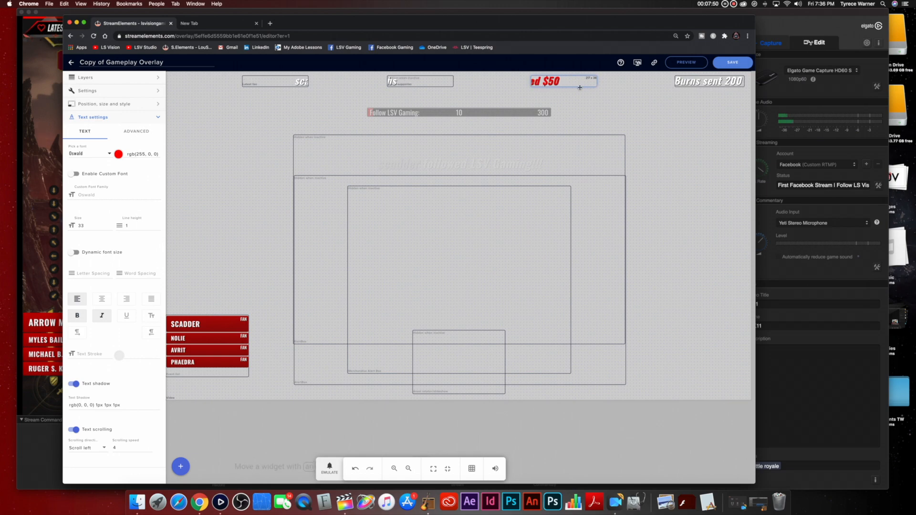
left_click(725, 66)
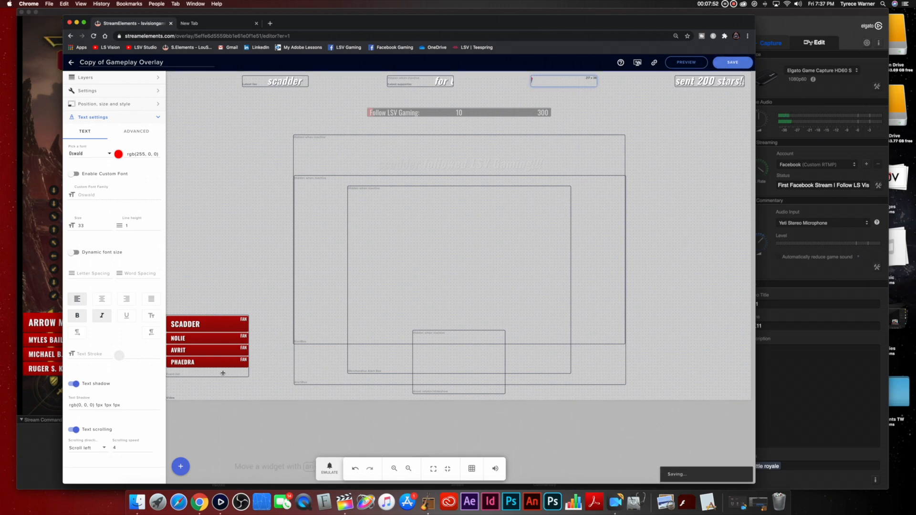
key("super+Tab")
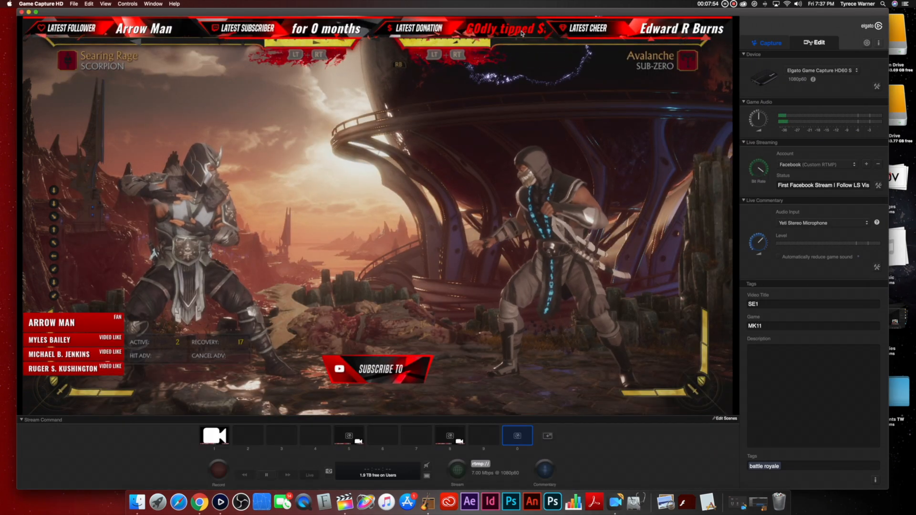
Step: In StreamElements, set the Latest Donation Ticker's text to light cyan, save the overlay, and check it in Game Capture HD
left_click(201, 507)
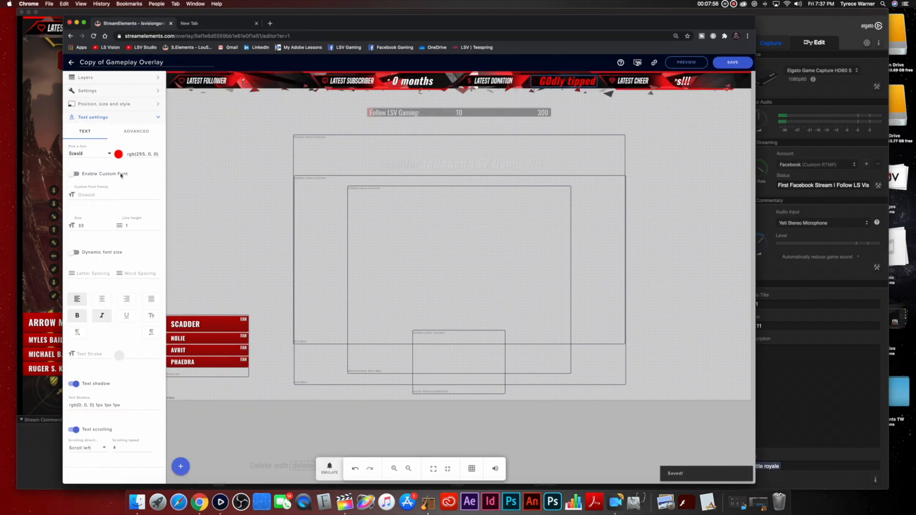
left_click(119, 154)
left_click(150, 183)
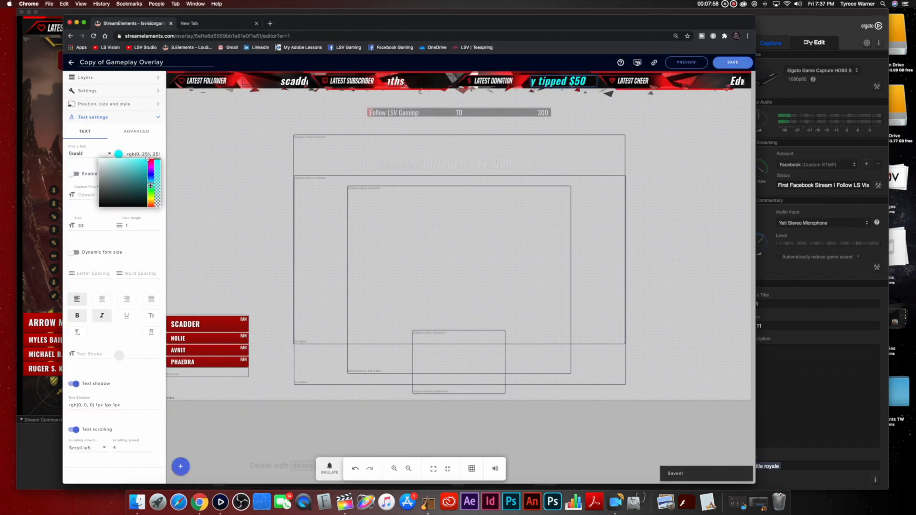
left_click_drag(144, 171, 132, 158)
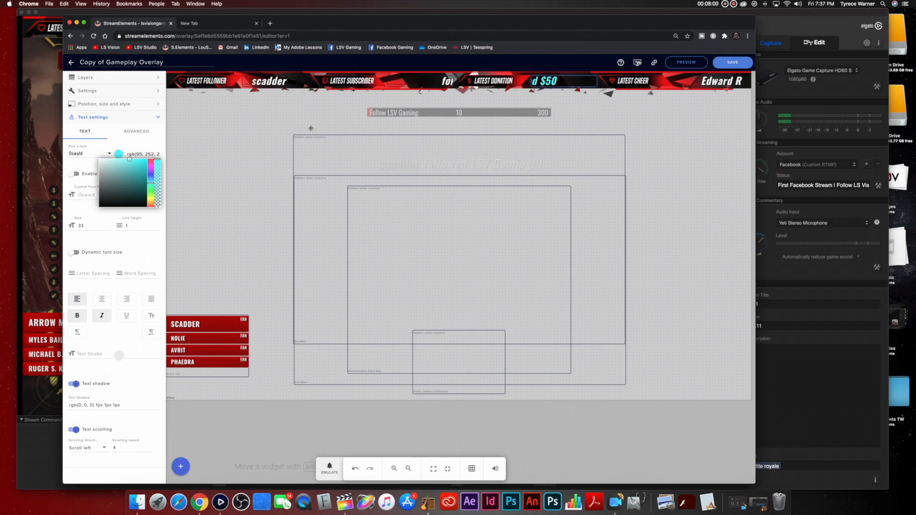
left_click(41, 463)
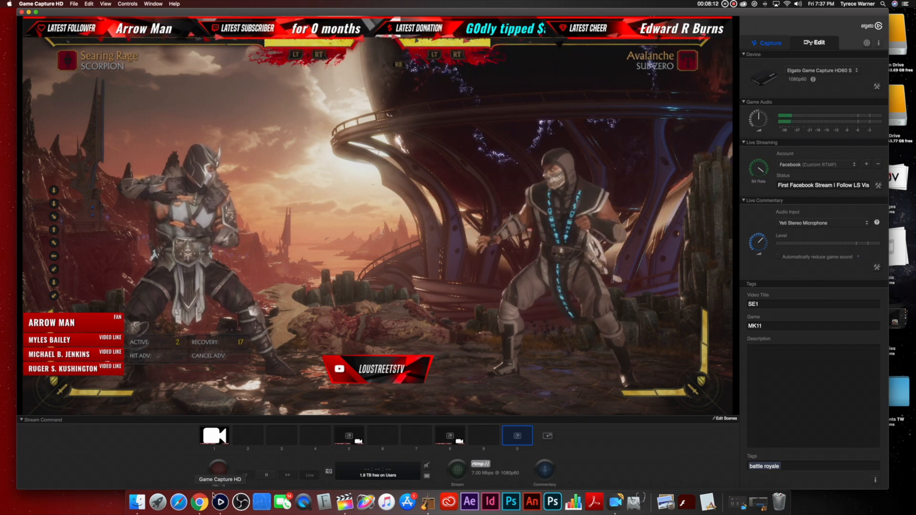
Step: In StreamElements, make the Fan goal 9 layer visible, save the overlay, and check the result in Game Capture HD
left_click(199, 501)
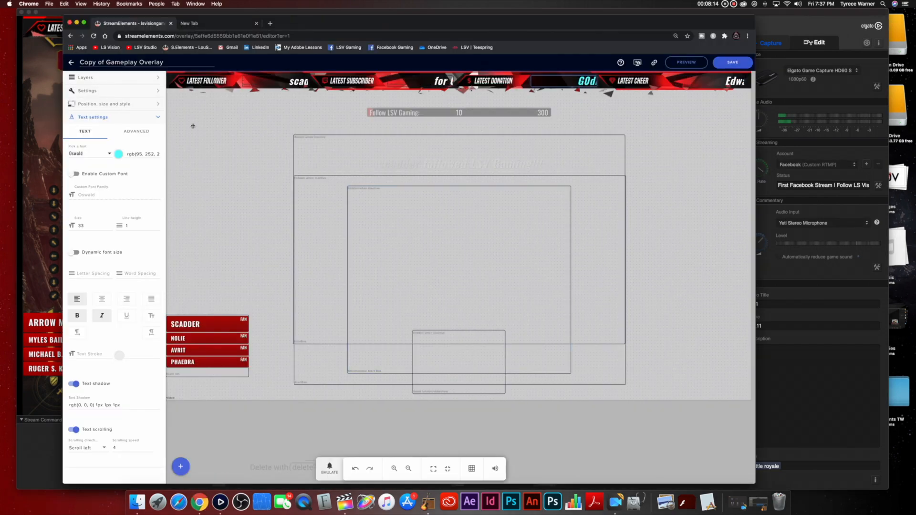
left_click(158, 105)
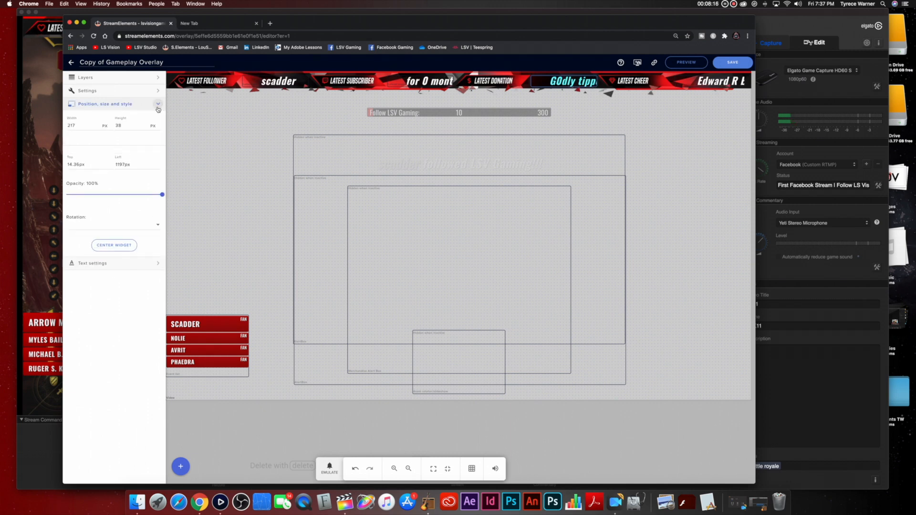
left_click(157, 80)
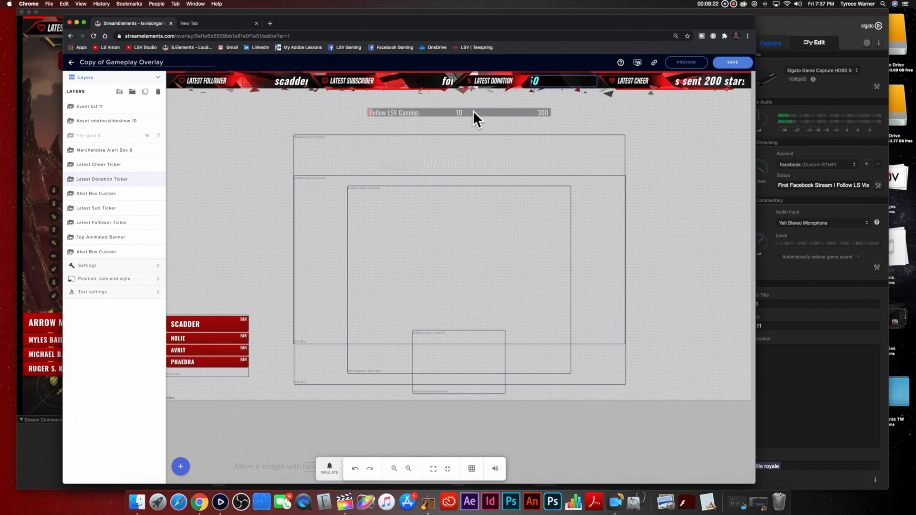
left_click(148, 137)
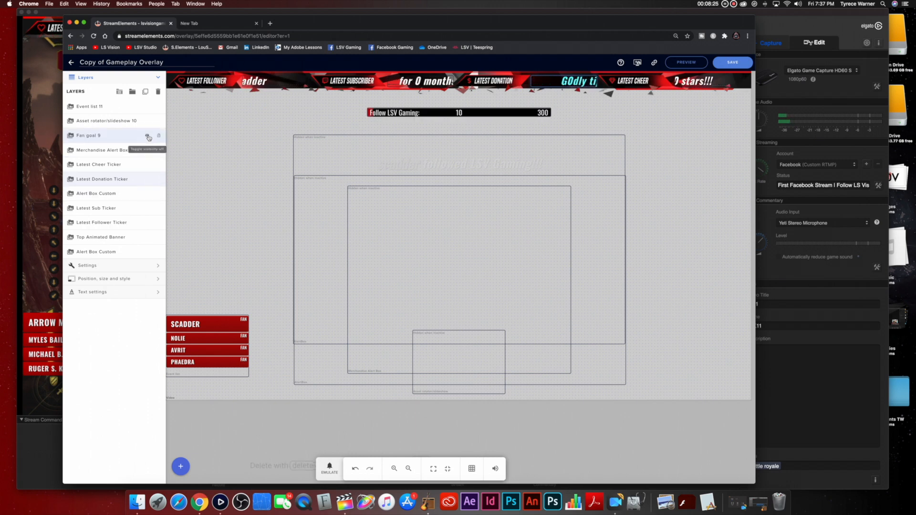
left_click(728, 62)
left_click(43, 446)
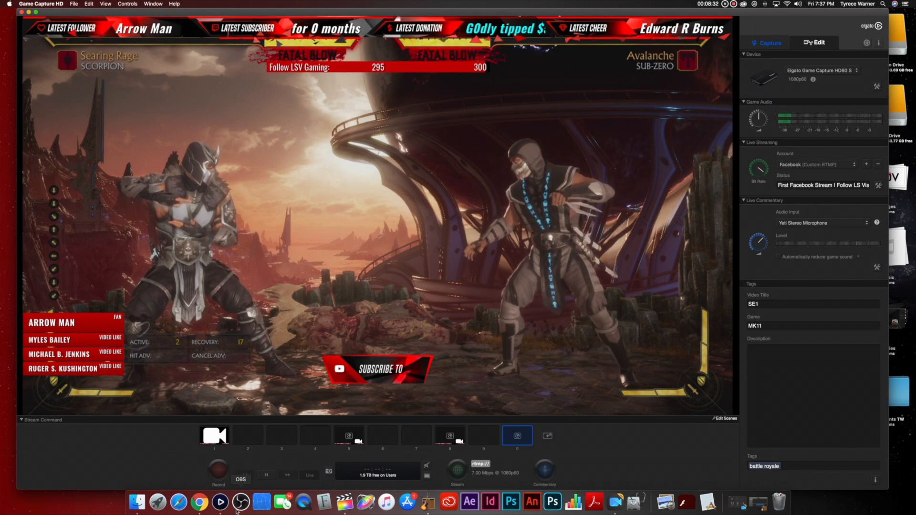
Step: Switch back to StreamElements and move the Event list 11 widget slightly higher on the overlay
left_click(200, 504)
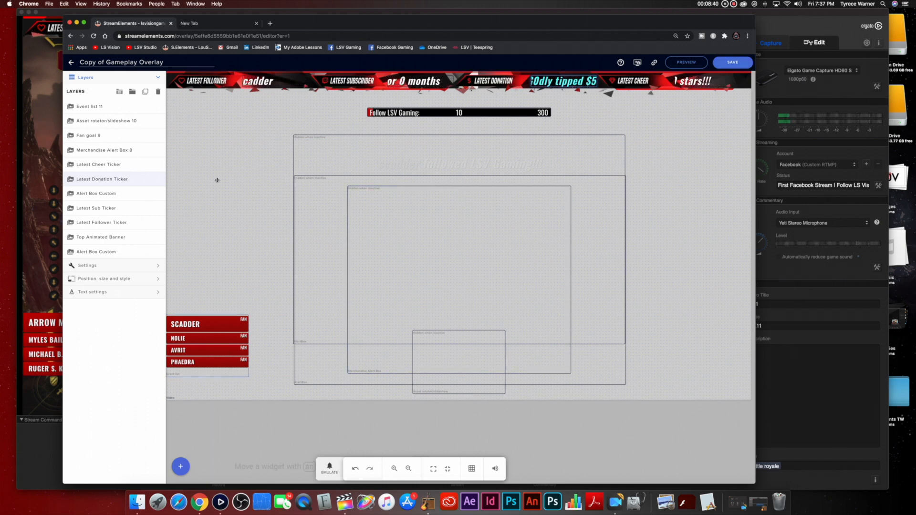
left_click(183, 305)
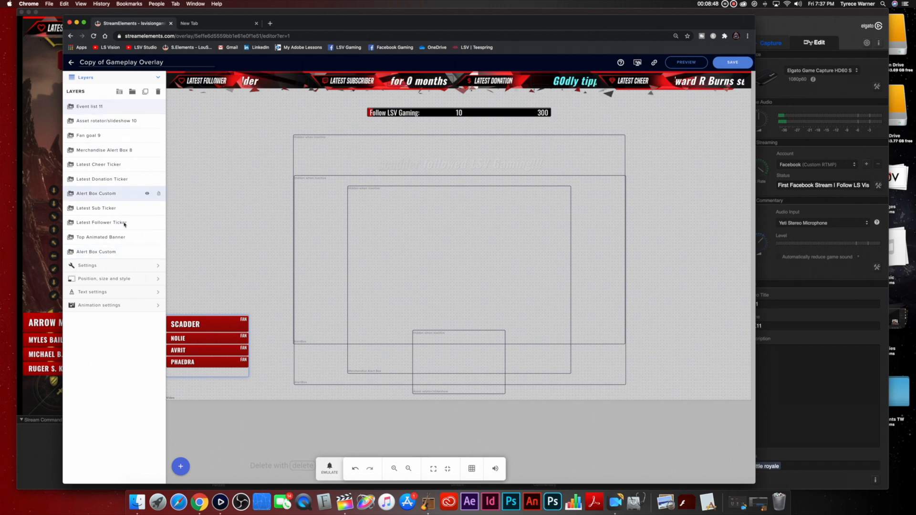
mouse_move(202, 339)
left_mouse_down()
mouse_move(297, 324)
mouse_move(455, 254)
mouse_move(460, 243)
mouse_move(277, 271)
mouse_move(203, 303)
mouse_move(206, 328)
left_mouse_up()
mouse_move(149, 108)
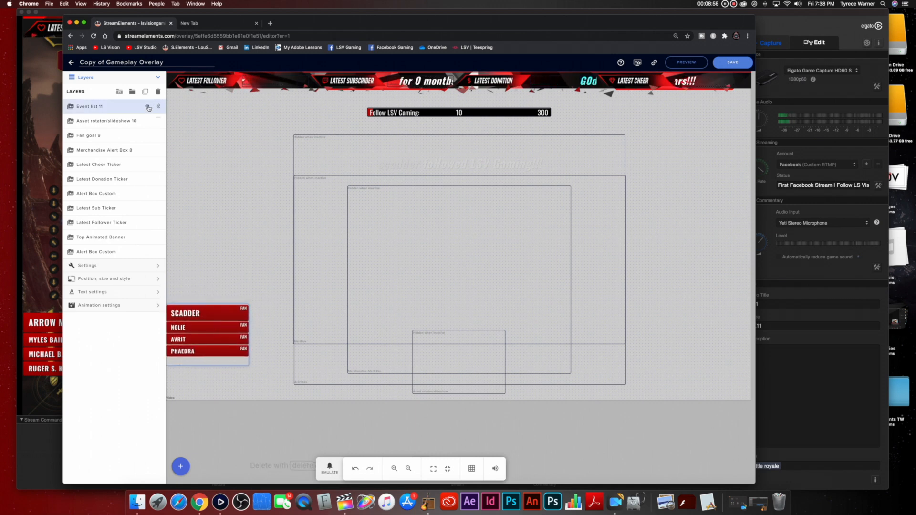
Step: Hide the Event list 11 layer and switch to Game Capture HD to check the overlay over the gameplay
left_click(147, 108)
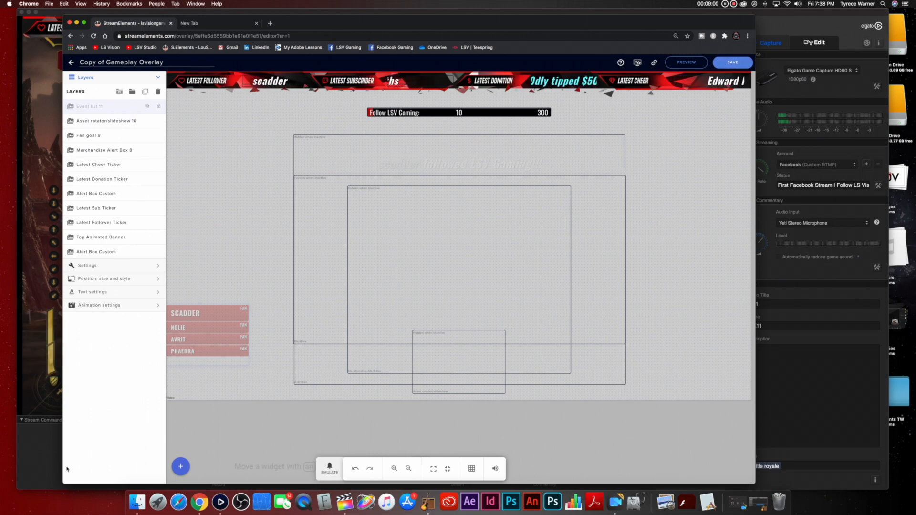
left_click(54, 458)
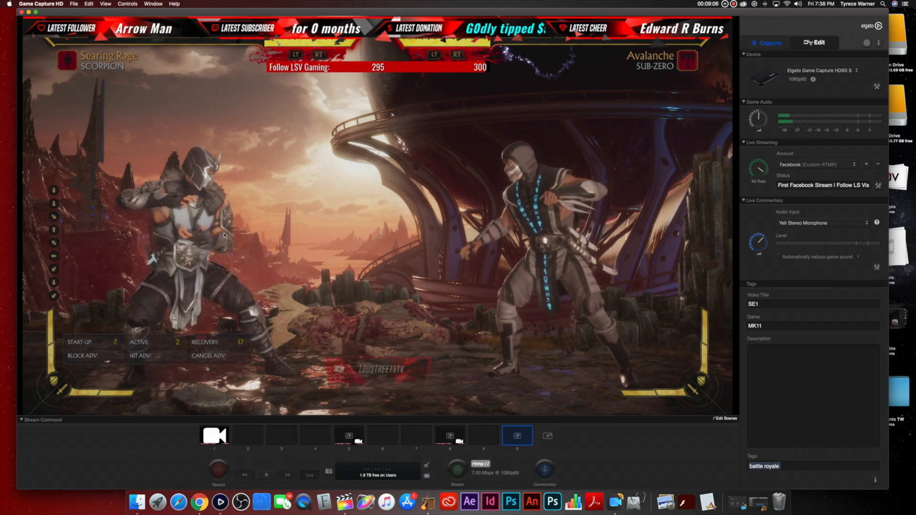
Step: Return to StreamElements and open the supporter alert's advanced settings in the Alert Box Custom listed above Latest Sub Ticker
left_click(200, 501)
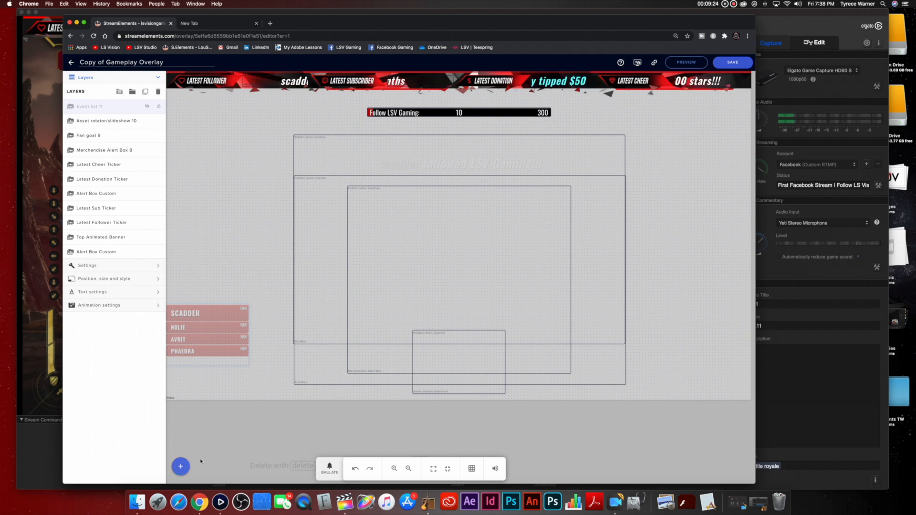
left_click(118, 194)
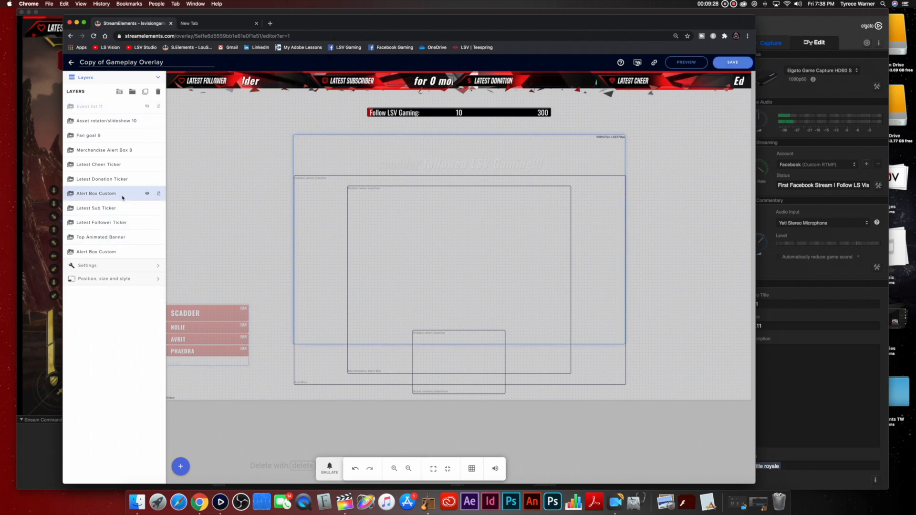
left_click(159, 266)
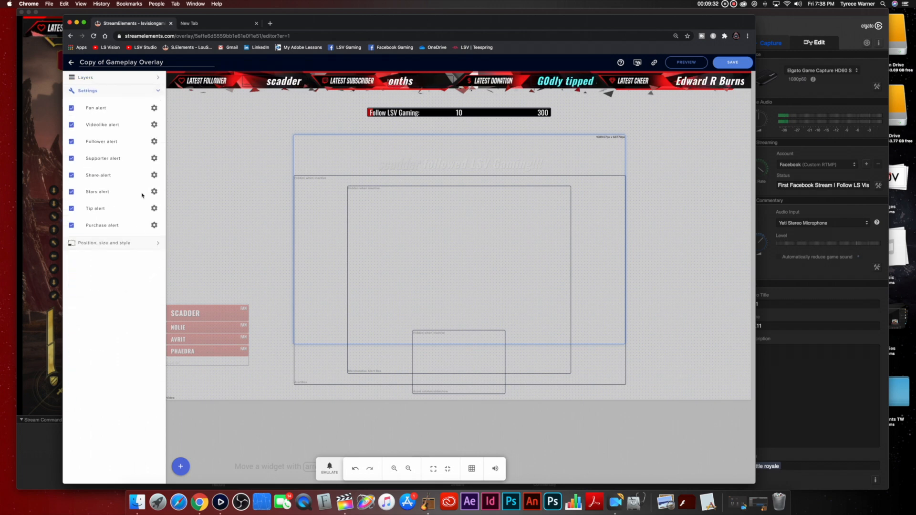
left_click(154, 159)
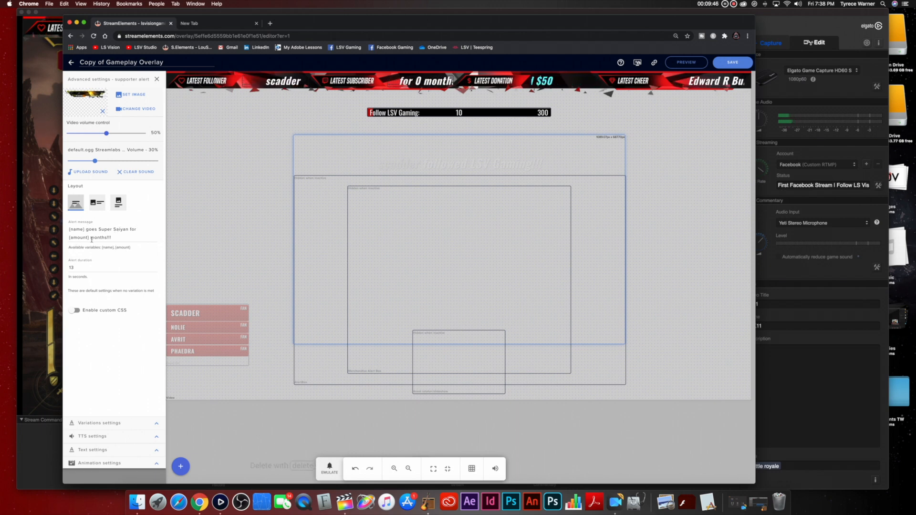
Step: Emulate a supporter event twice to preview the supporter alert's message and video on the overlay
left_click(329, 469)
mouse_move(347, 397)
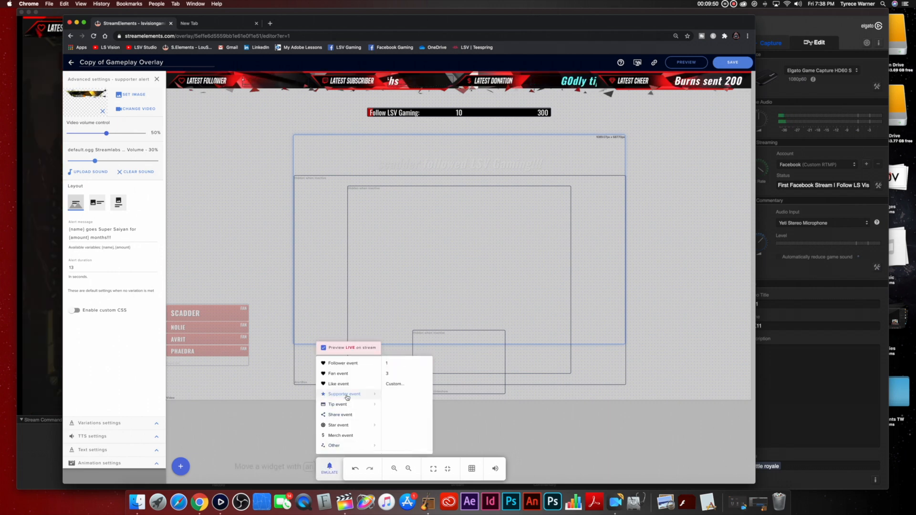
left_click(347, 398)
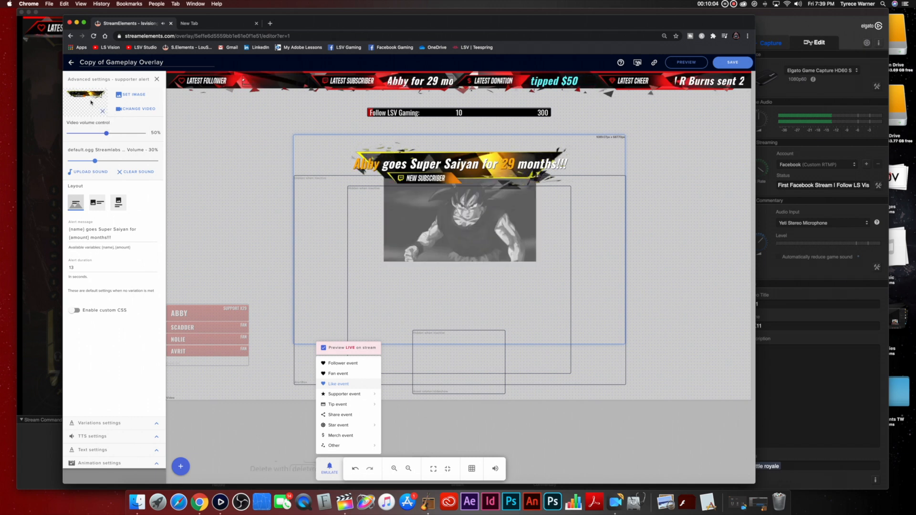
mouse_move(356, 401)
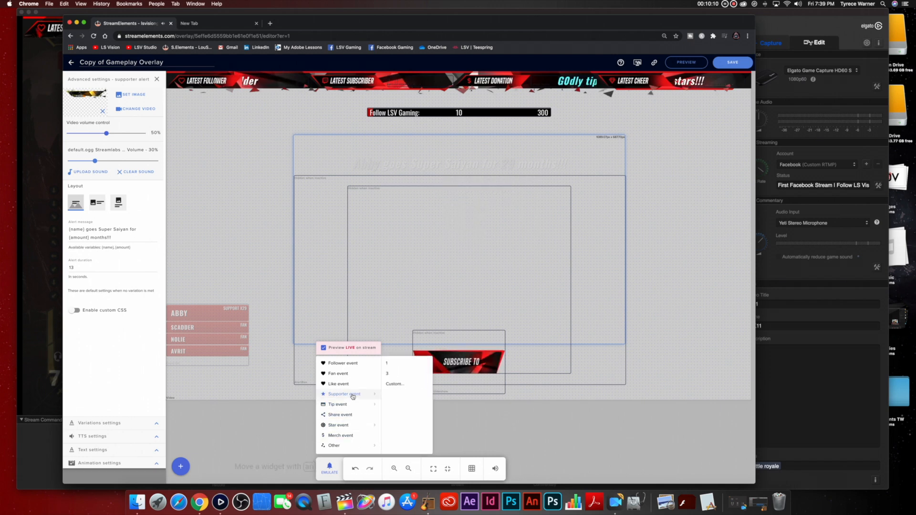
left_click(352, 397)
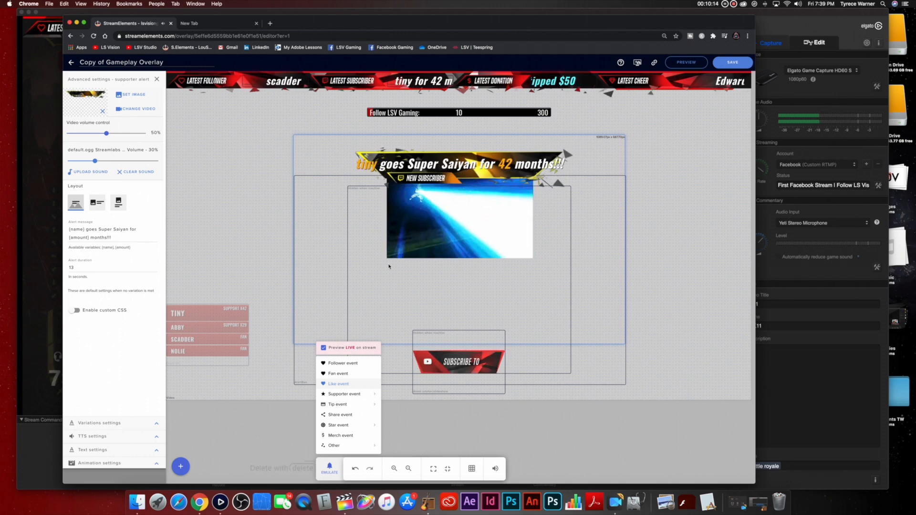
Step: Close the supporter alert's settings and show the alert settings of the lowest Alert Box Custom layer
left_click(156, 79)
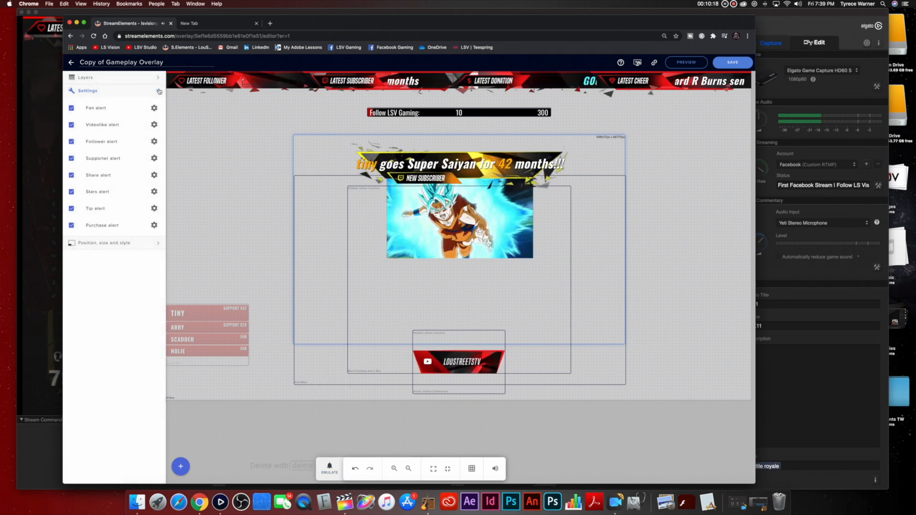
left_click(159, 79)
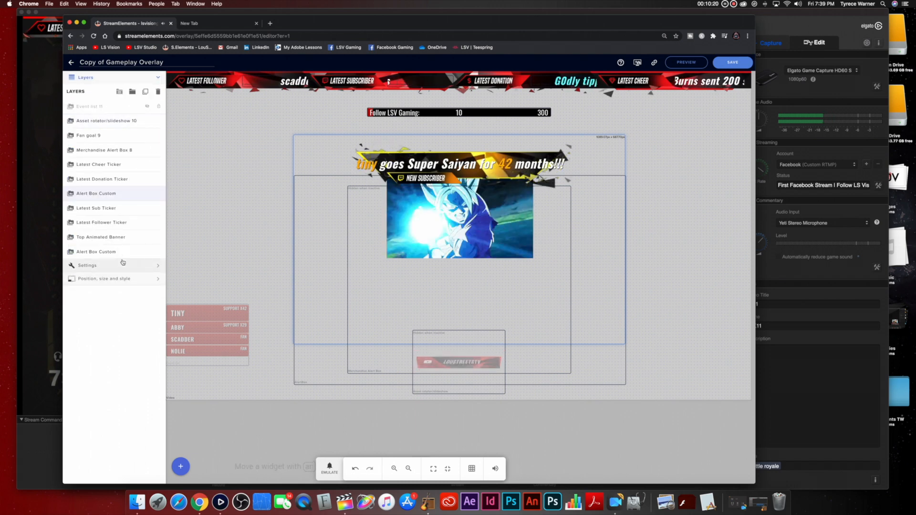
left_click(152, 252)
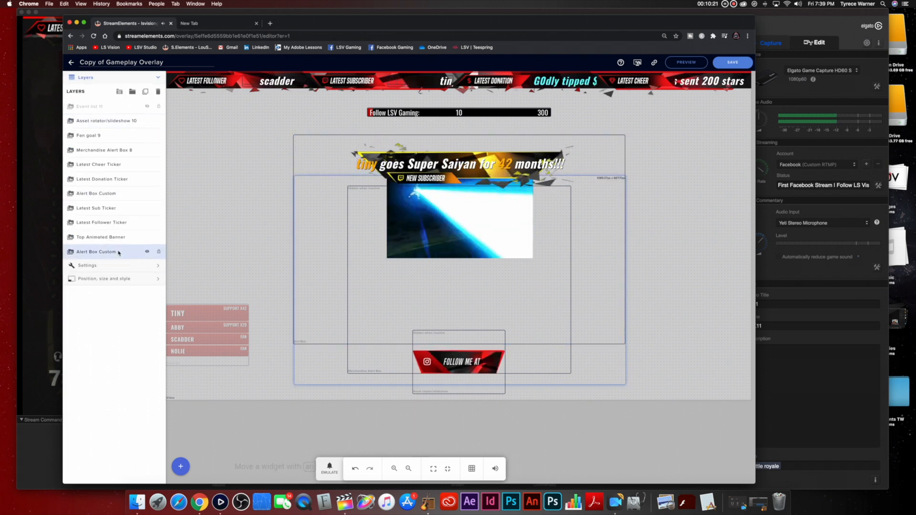
left_click(159, 268)
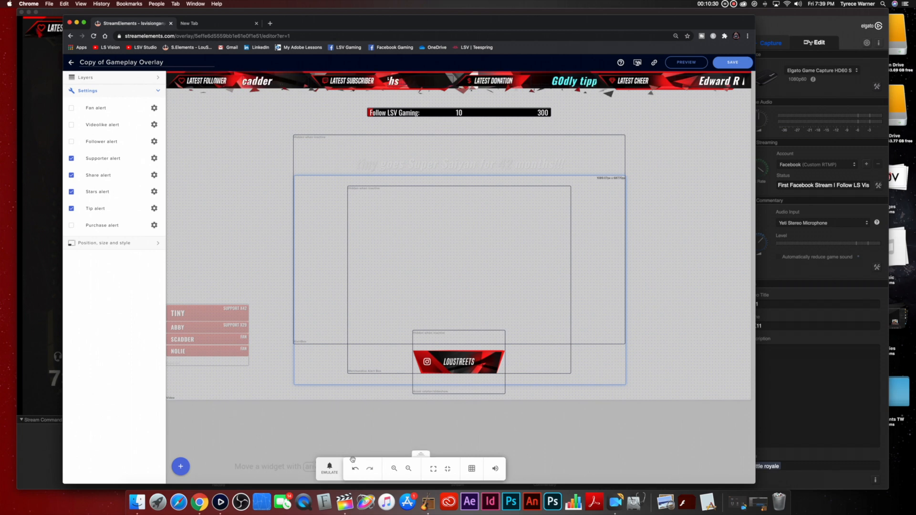
Step: Emulate a 1k star event to preview the stars alert
left_click(330, 469)
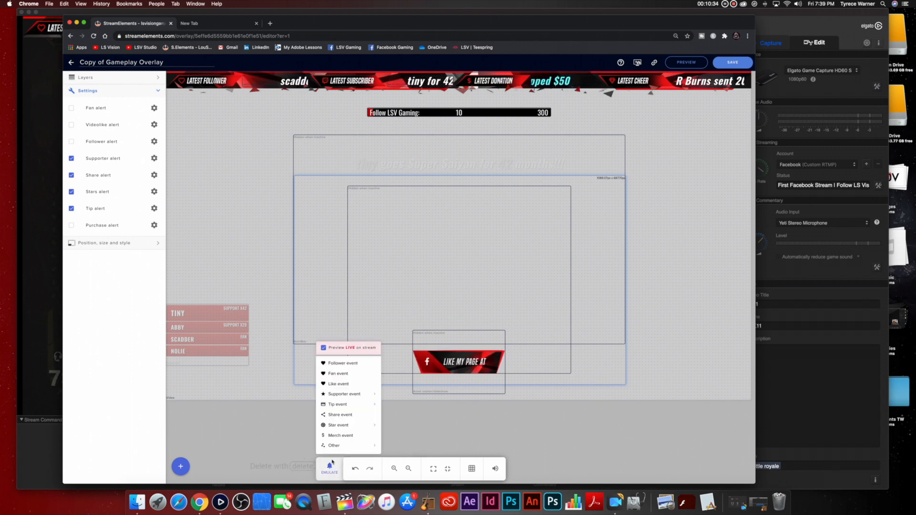
mouse_move(351, 405)
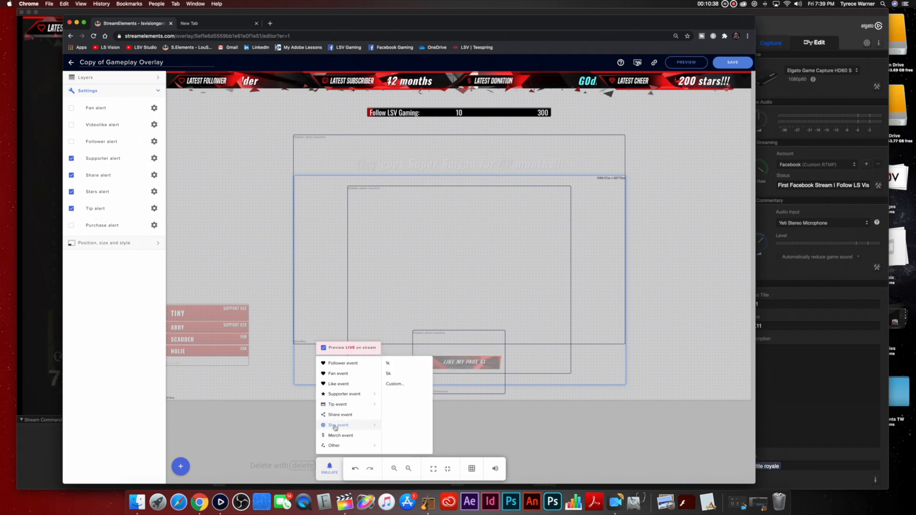
mouse_move(355, 426)
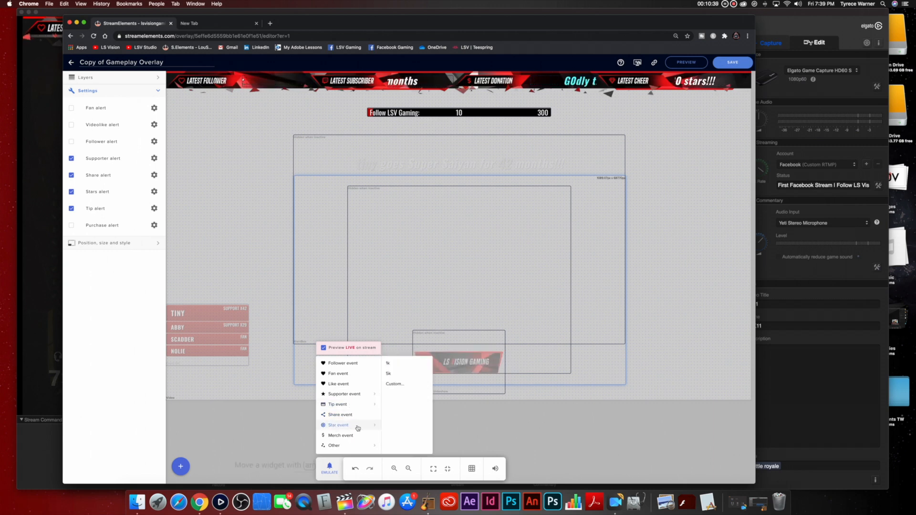
left_click(398, 365)
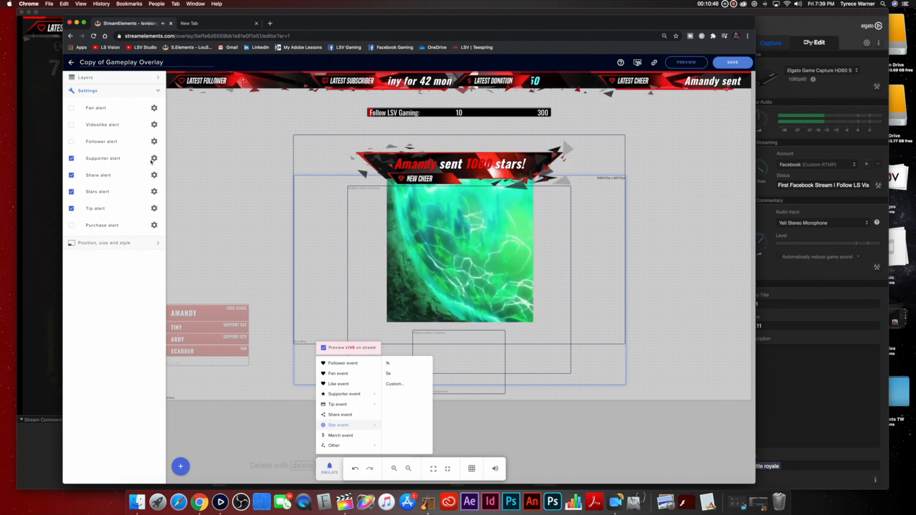
Step: Inspect the stars alert's variation that has a 75% chance and leave it without saving
left_click(154, 193)
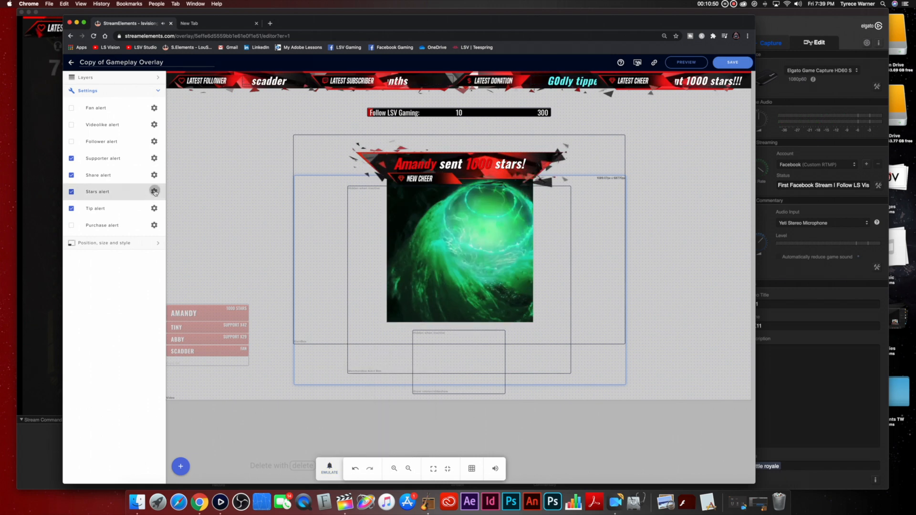
left_click(154, 191)
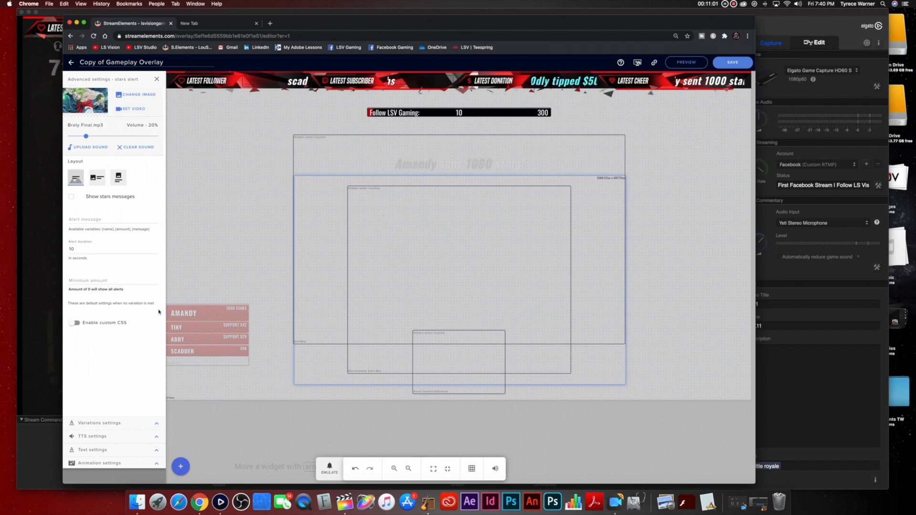
left_click(155, 424)
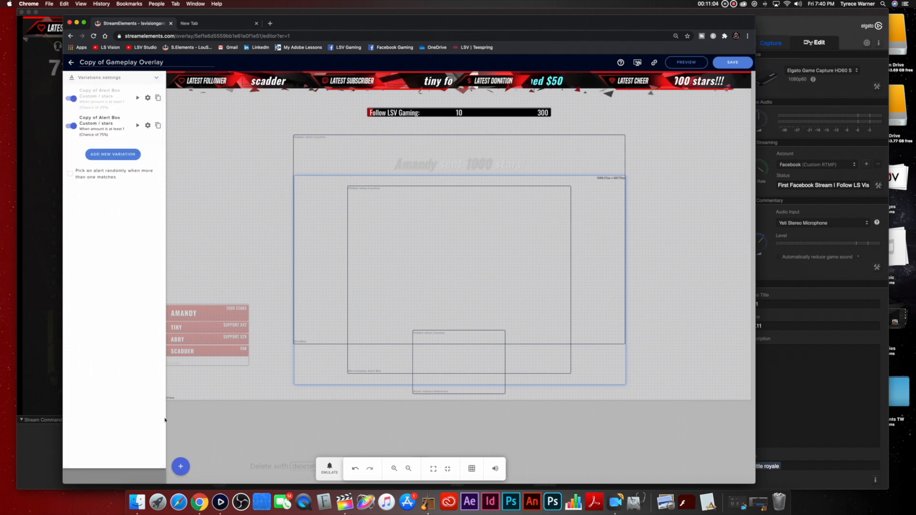
left_click(148, 127)
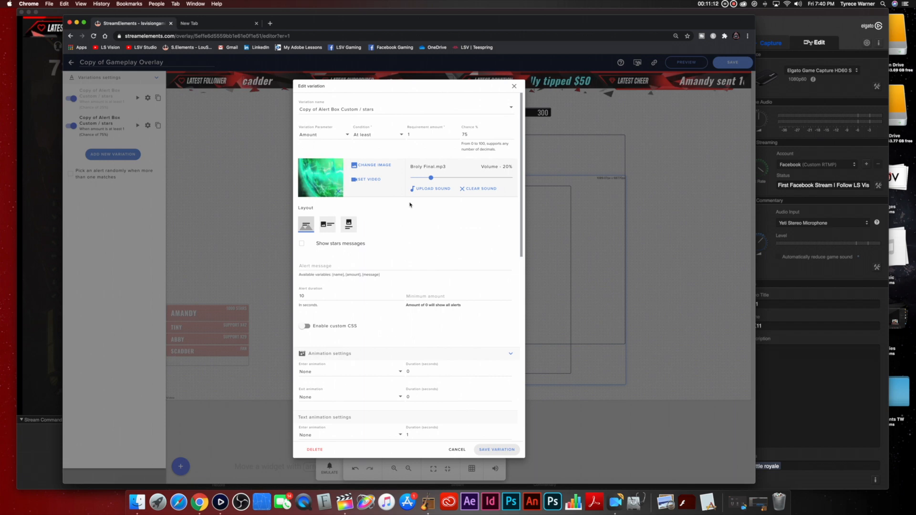
left_click(457, 450)
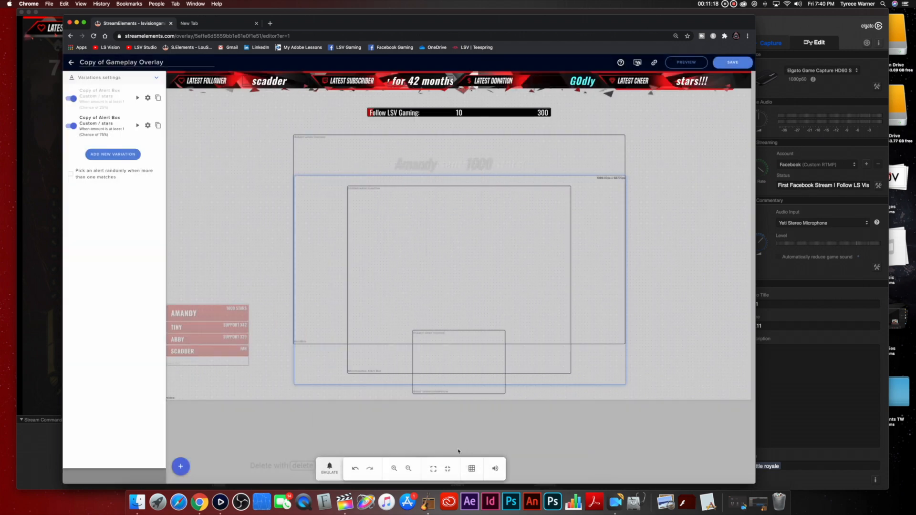
Step: Emulate a $10 tip event to preview the donation alert, and go back to the overlay's layer list
left_click(321, 471)
mouse_move(342, 408)
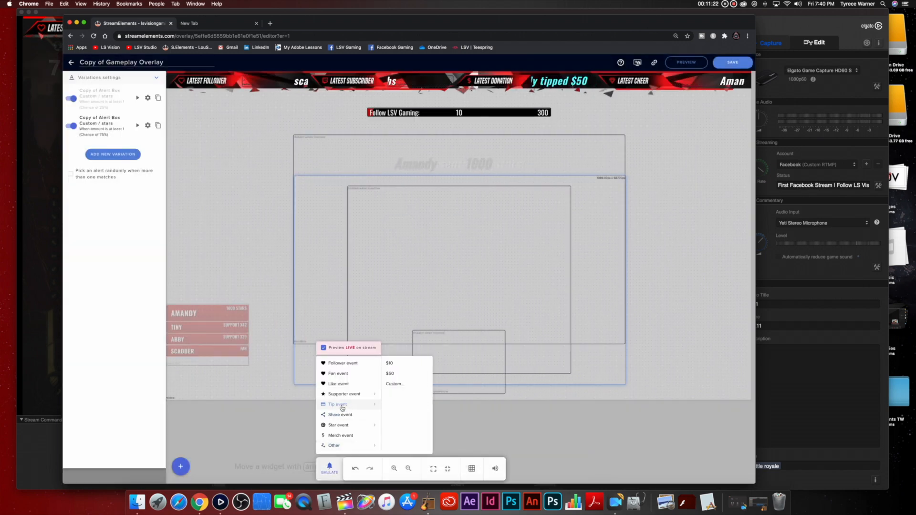
left_click(391, 365)
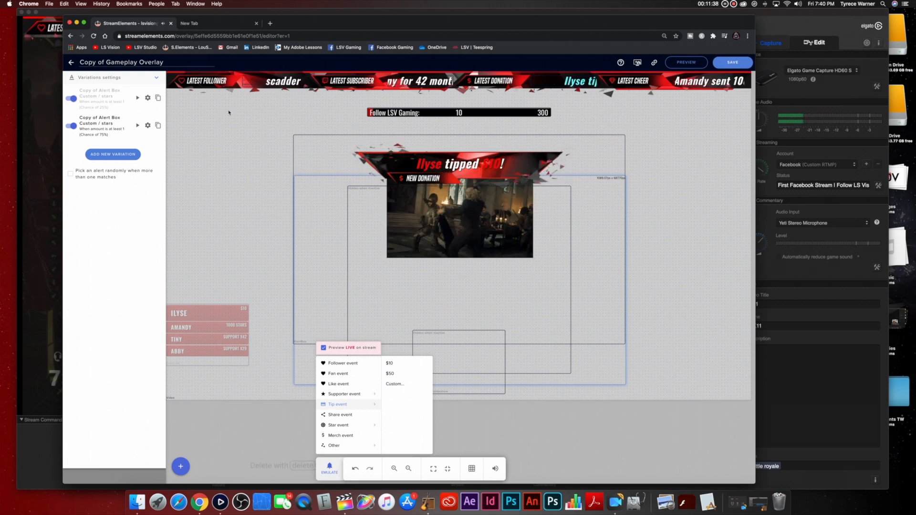
left_click(157, 78)
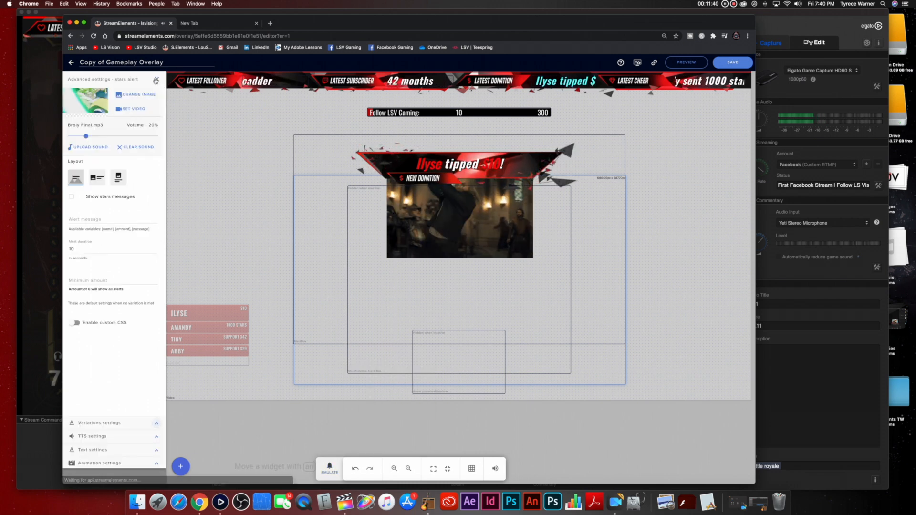
left_click(157, 79)
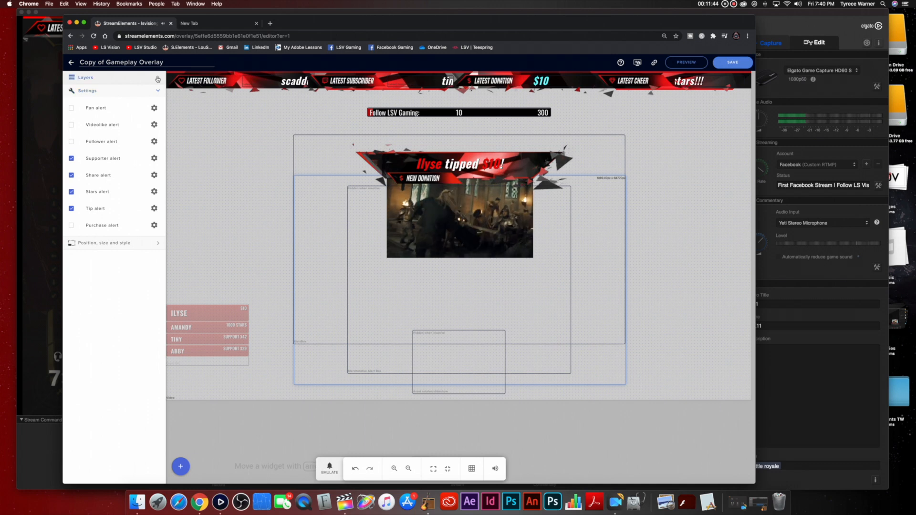
left_click(158, 79)
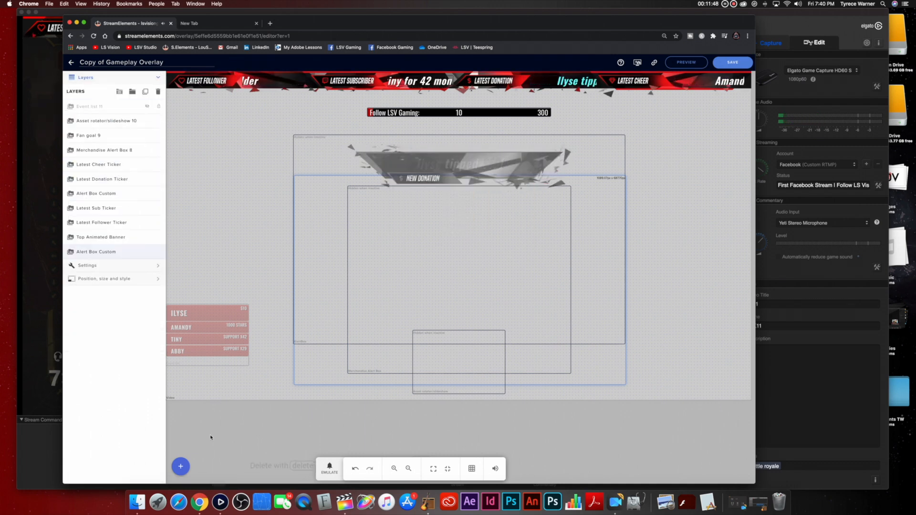
Step: Add a new AlertBox widget from the Alerts category and position it in the overlay's upper-left area
left_click(181, 468)
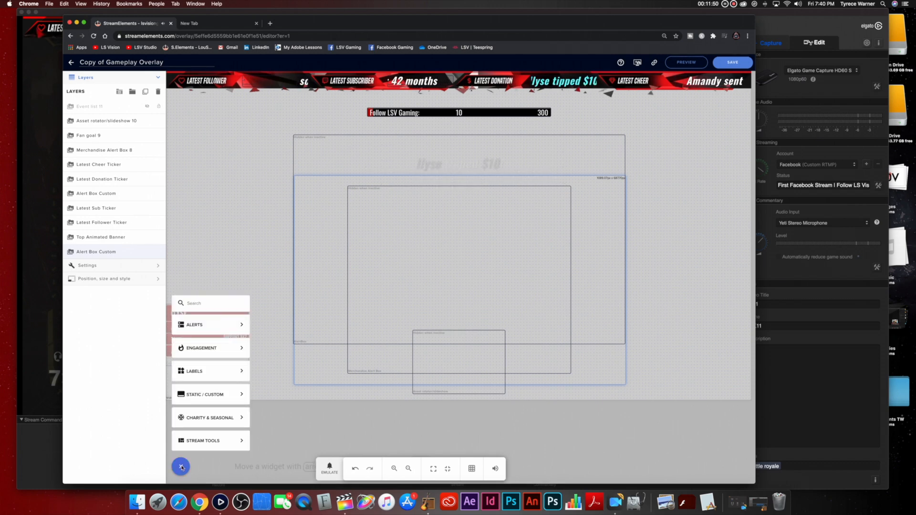
mouse_move(229, 325)
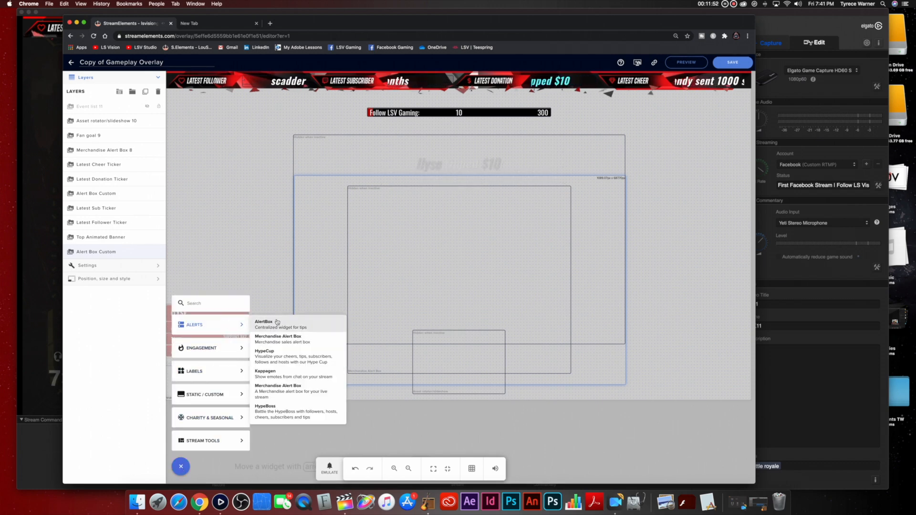
left_click(276, 324)
left_click_drag(263, 213, 280, 229)
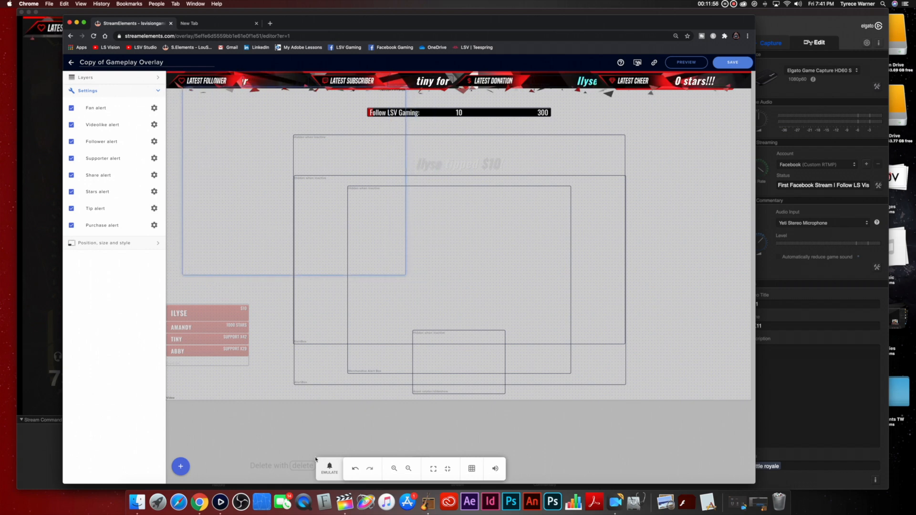
Step: Emulate a follower event, move the new AlertBox slightly down and to the left, and show the layer list
left_click(329, 468)
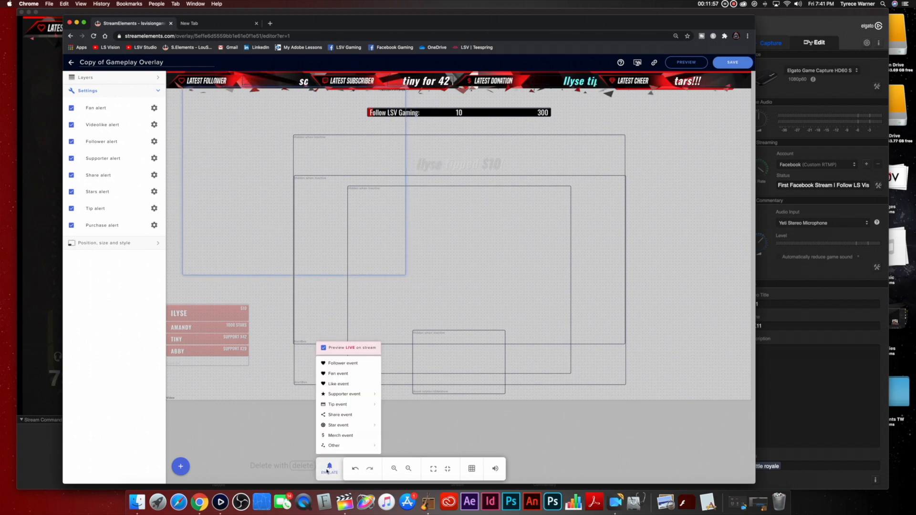
left_click(339, 373)
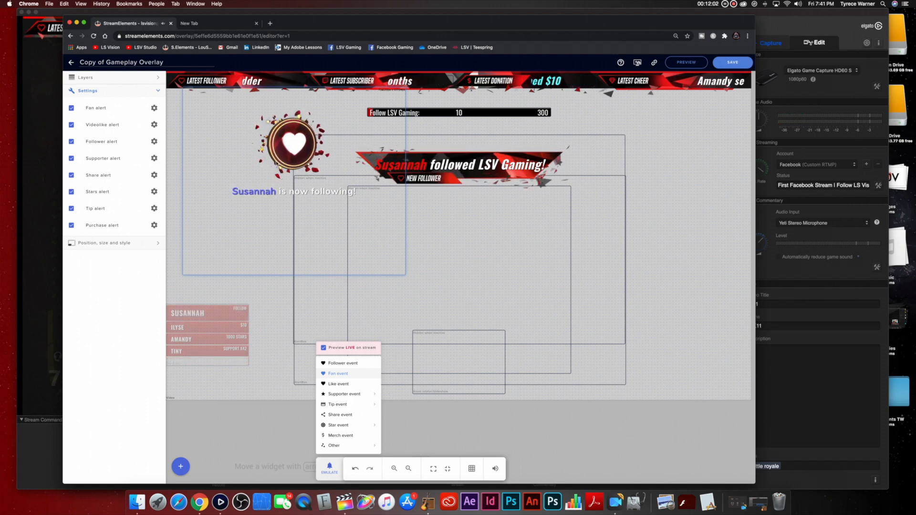
left_click(267, 139)
left_click_drag(267, 139, 251, 150)
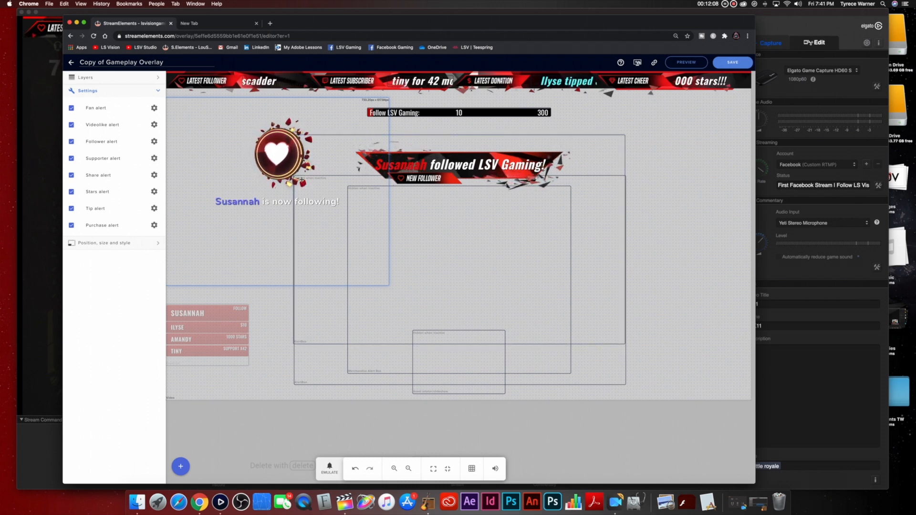
left_click(158, 78)
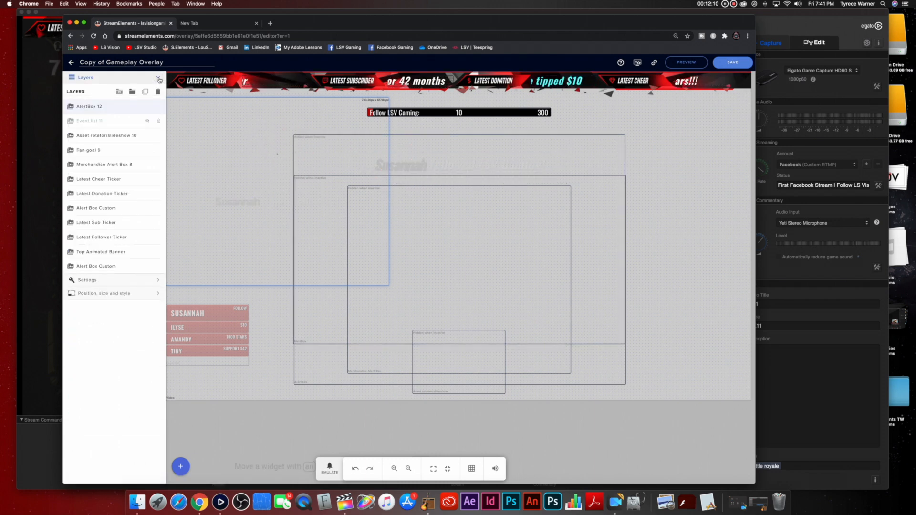
Step: Hide the two Alert Box Custom layers and emulate a follower event to preview the new AlertBox on its own
left_click(147, 209)
left_click(148, 266)
left_click(329, 467)
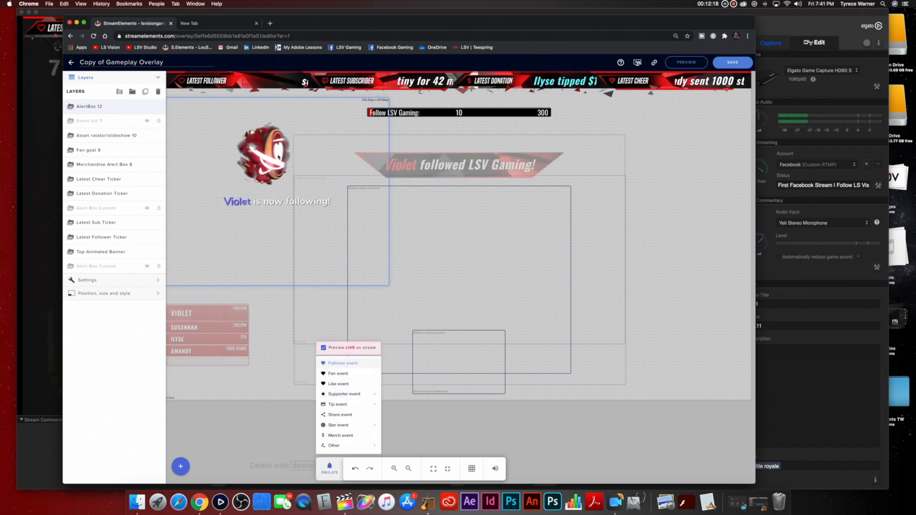
left_click(338, 186)
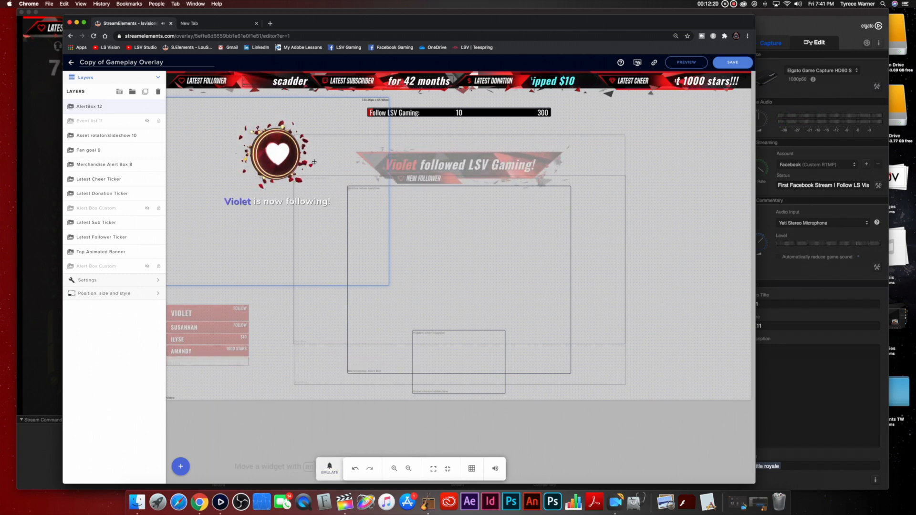
Step: Move the new AlertBox to the overlay's upper centre, save the overlay, and switch to Game Capture HD
left_click_drag(279, 162, 465, 176)
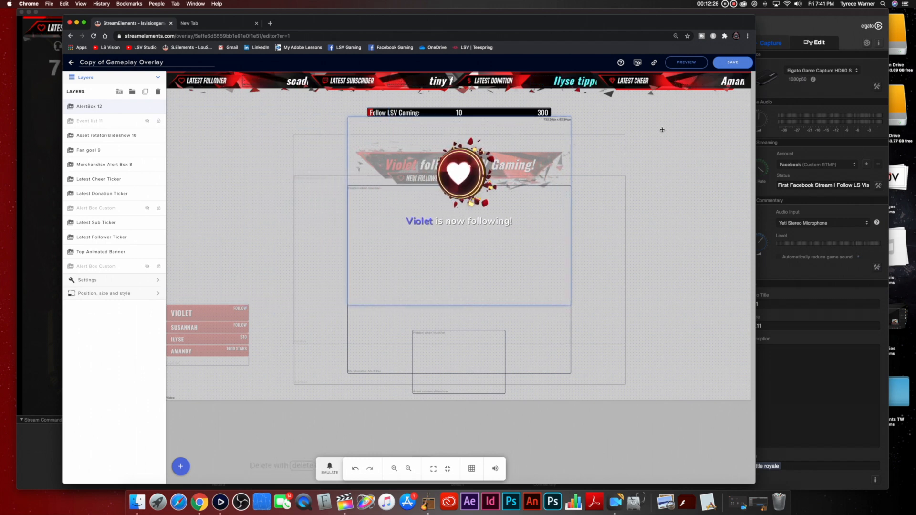
left_click(729, 62)
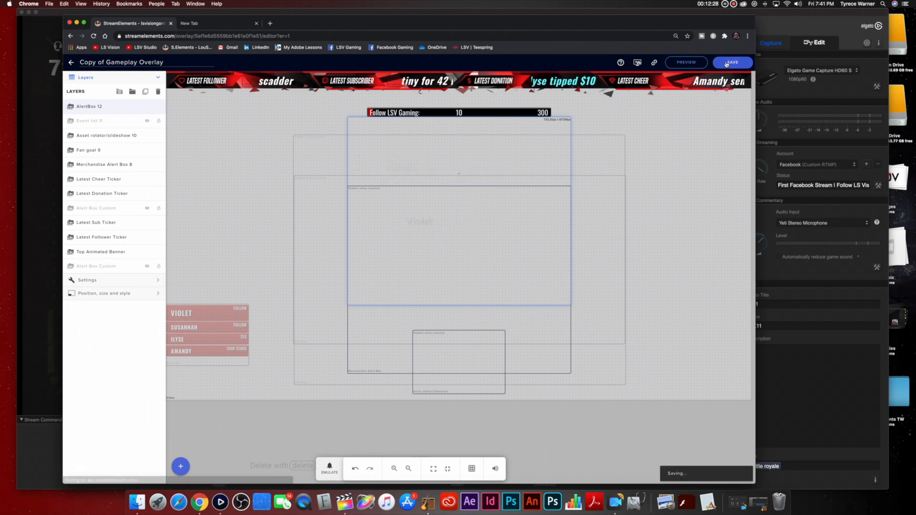
left_click(55, 464)
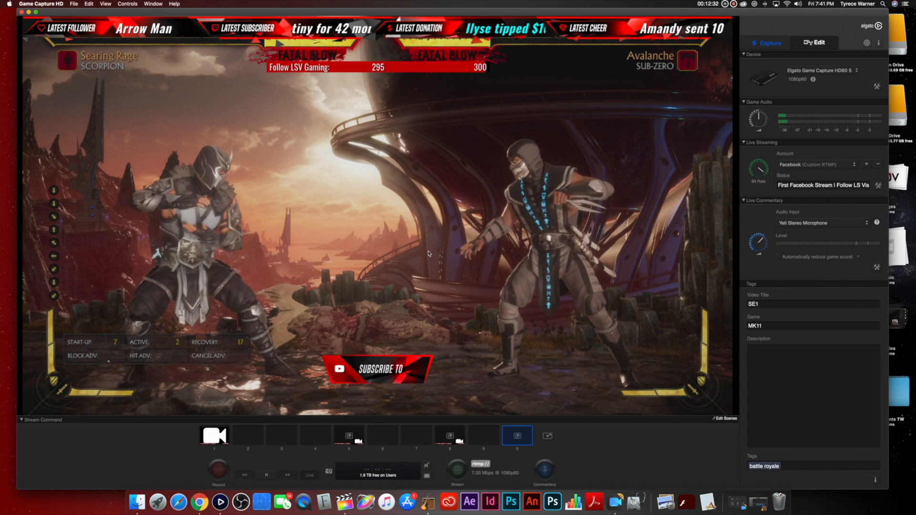
Step: Emulate a follower event from the overlay editor in Chrome and watch for the live alert in Game Capture HD
left_click(199, 501)
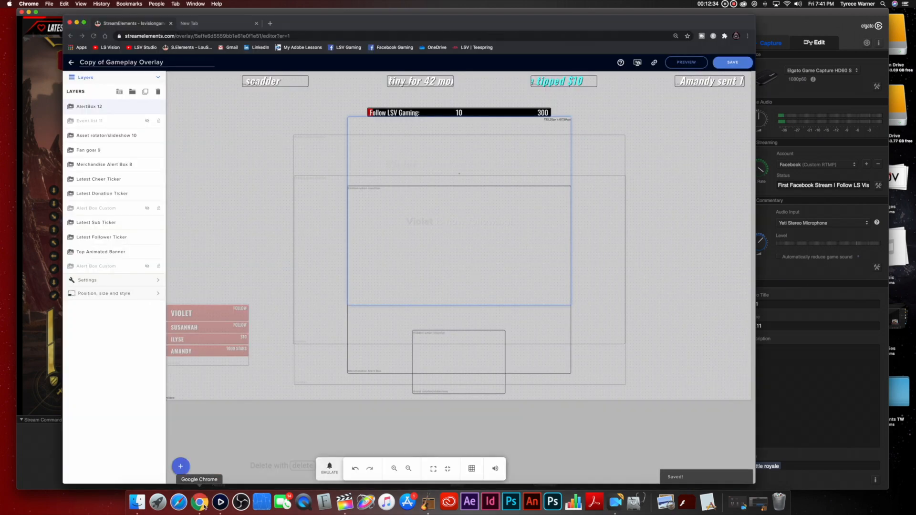
left_click(329, 467)
left_click(343, 363)
left_click(39, 449)
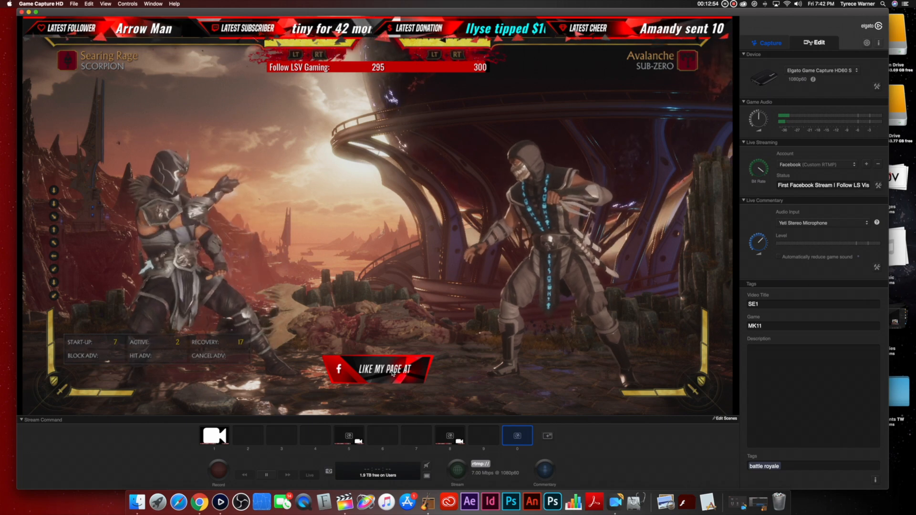
Step: Back in Chrome, add a Latest follower label to the overlay and move it to the upper-left area
key("super+Tab")
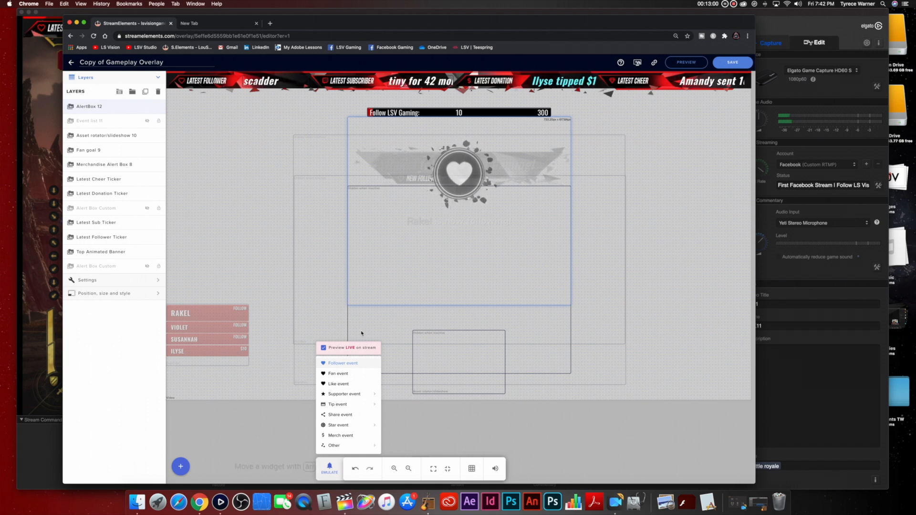
left_click(183, 465)
left_click(183, 466)
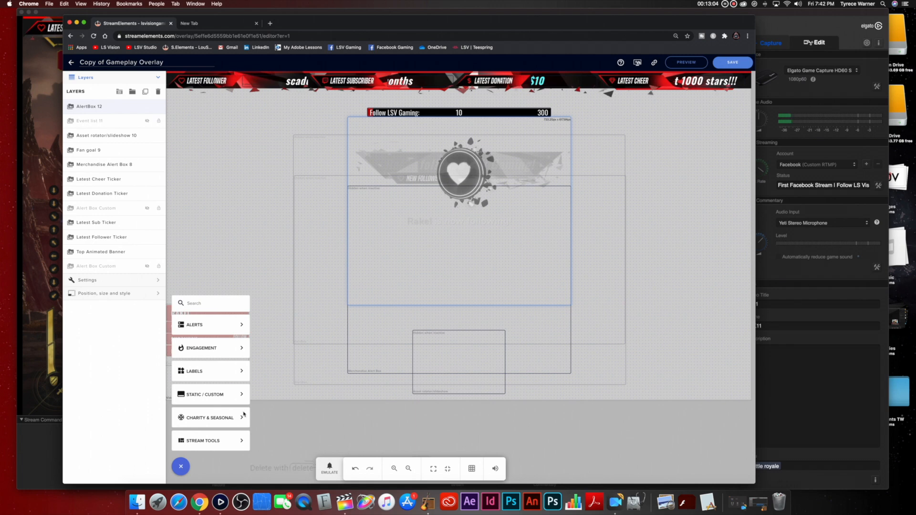
mouse_move(234, 372)
mouse_move(274, 371)
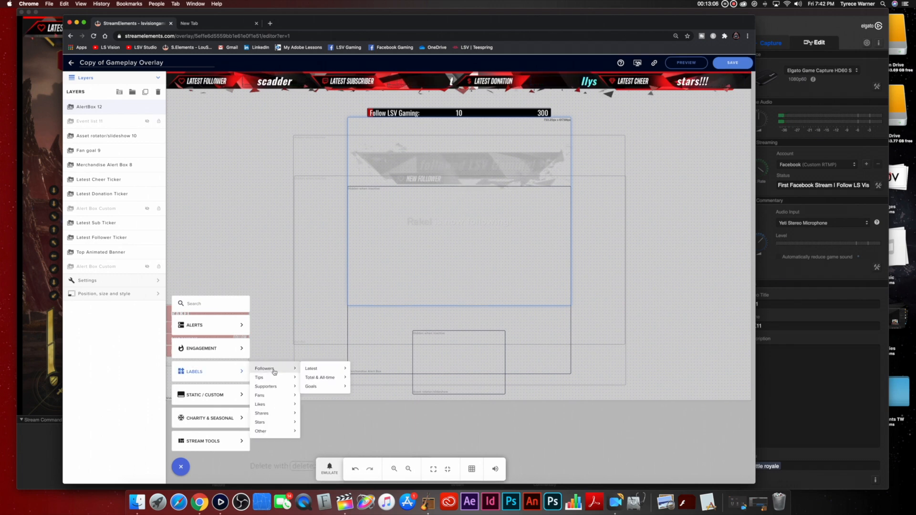
mouse_move(305, 370)
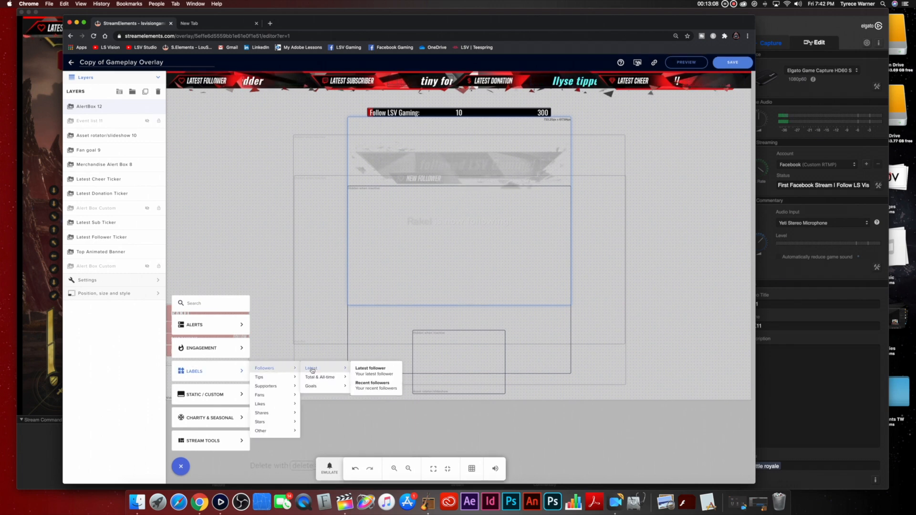
left_click(371, 371)
left_click_drag(206, 76, 227, 152)
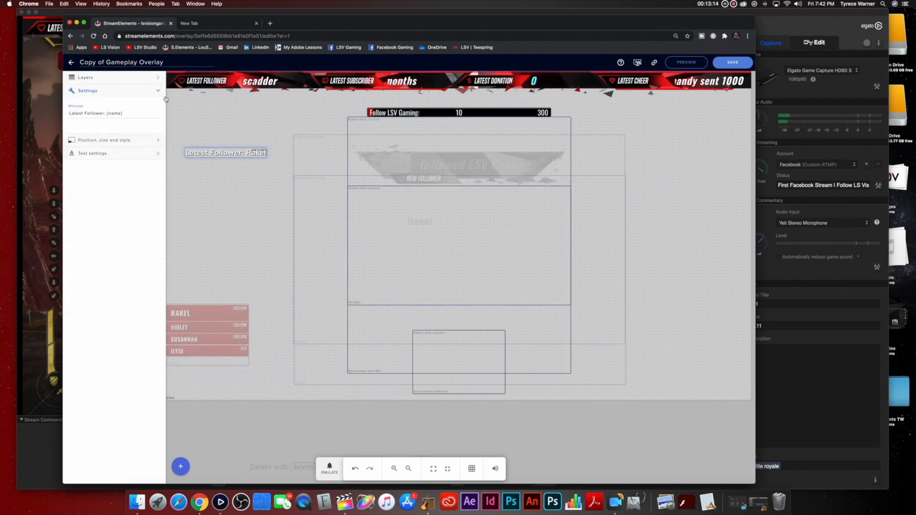
Step: Change the new follower label's message to LSV TUTORIAL
left_click(157, 77)
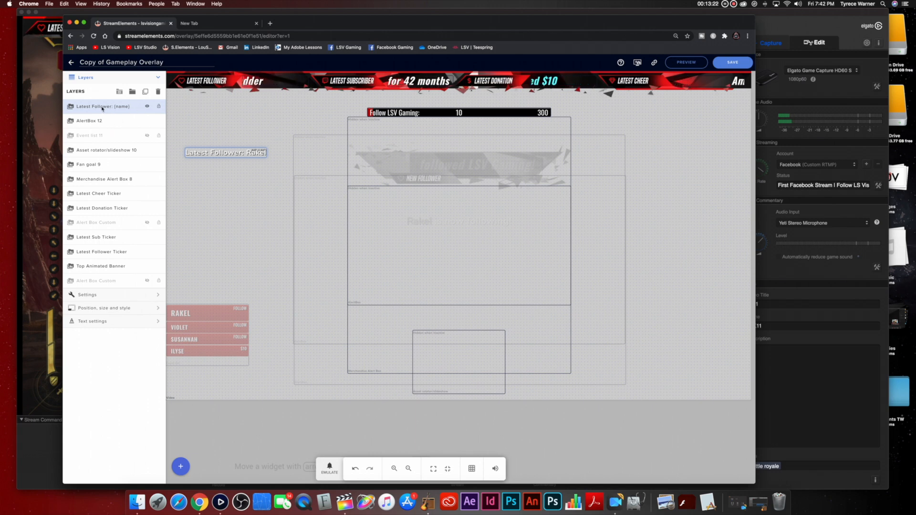
left_click(159, 295)
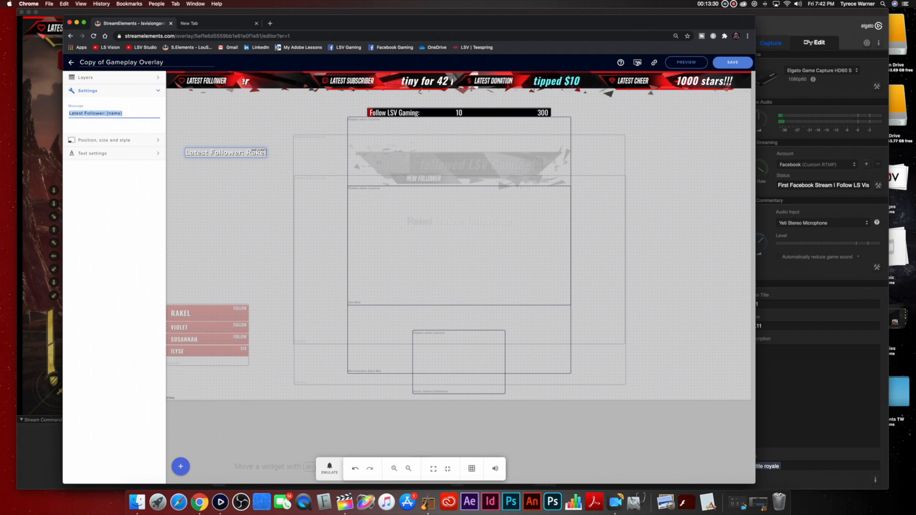
type("LSV TUTORIAL")
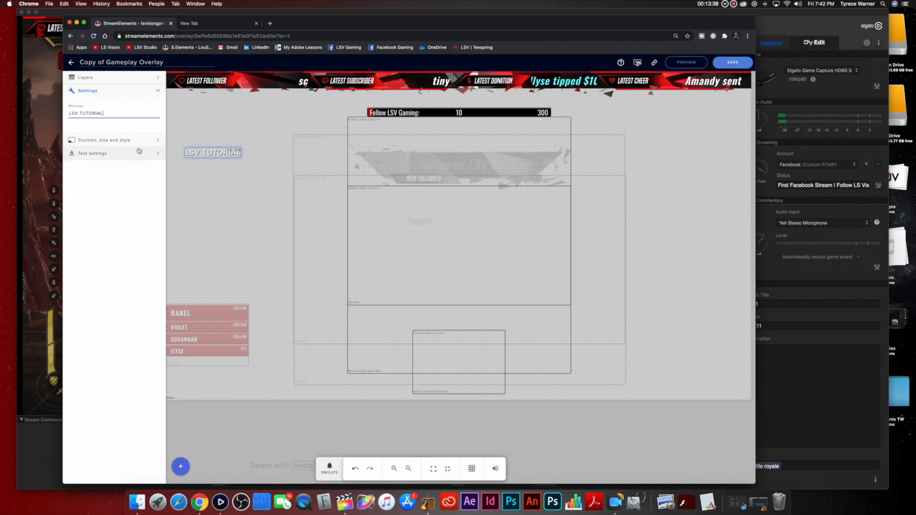
Step: Resize the LSV TUTORIAL label to 290 × 92 px and centre it in the overlay
left_click(152, 140)
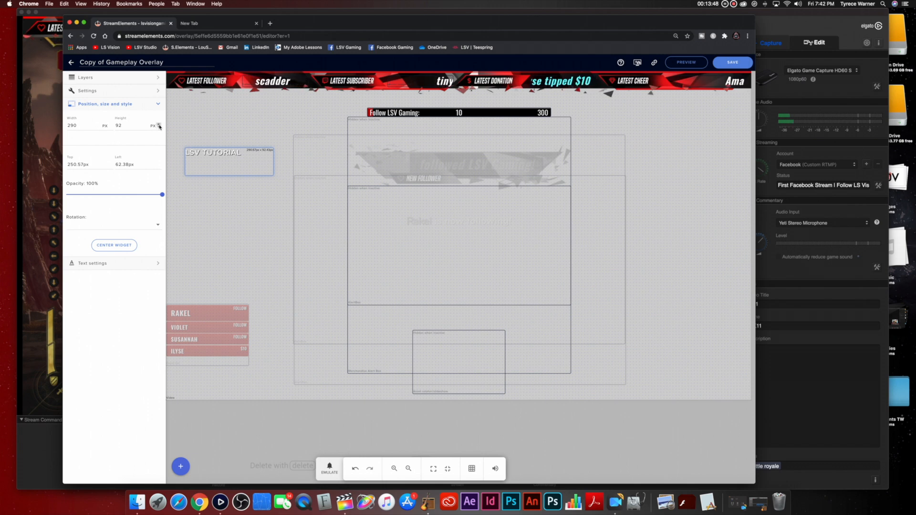
left_click(125, 246)
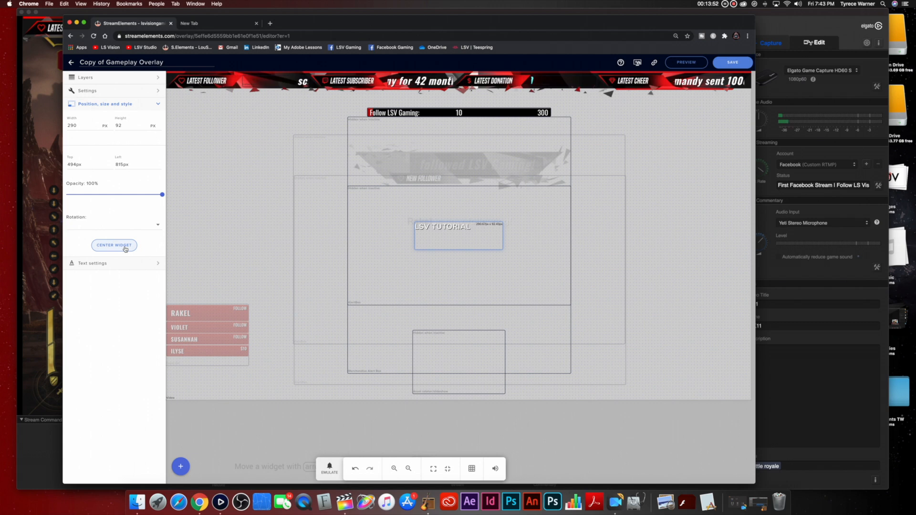
Step: Style the label's text in red rgb(240, 6, 6) at size 35 and enable left scrolling with speed 13
left_click(159, 265)
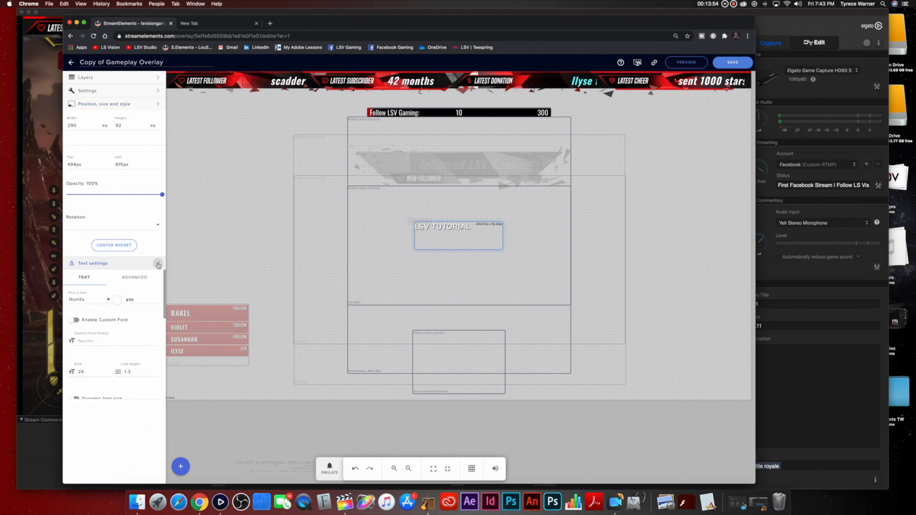
left_click(119, 157)
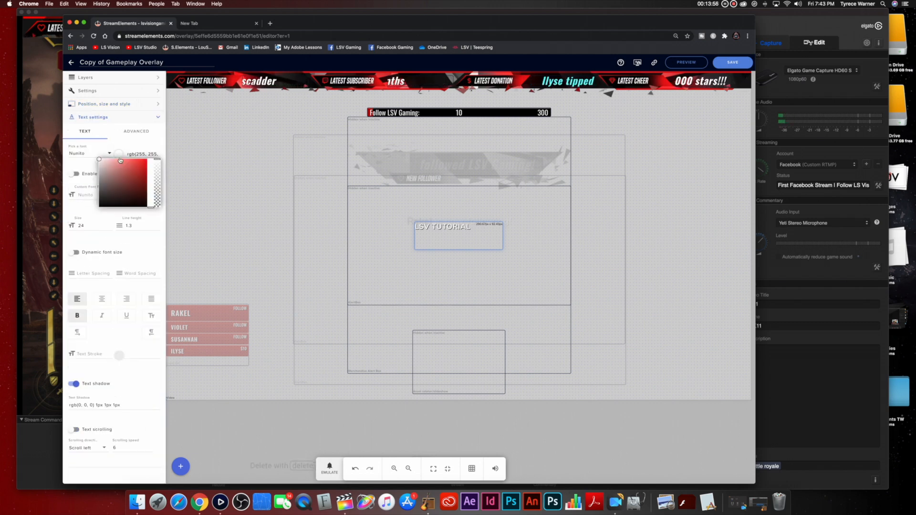
left_click(139, 169)
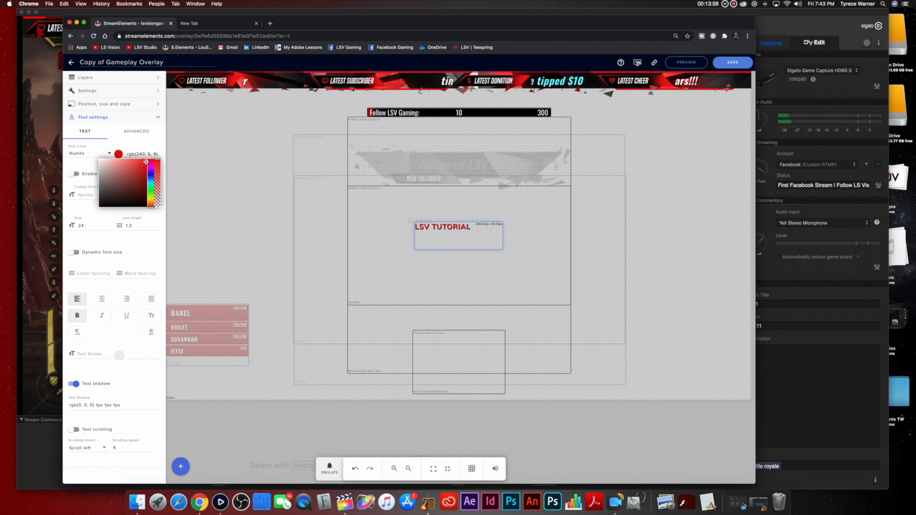
left_click(109, 234)
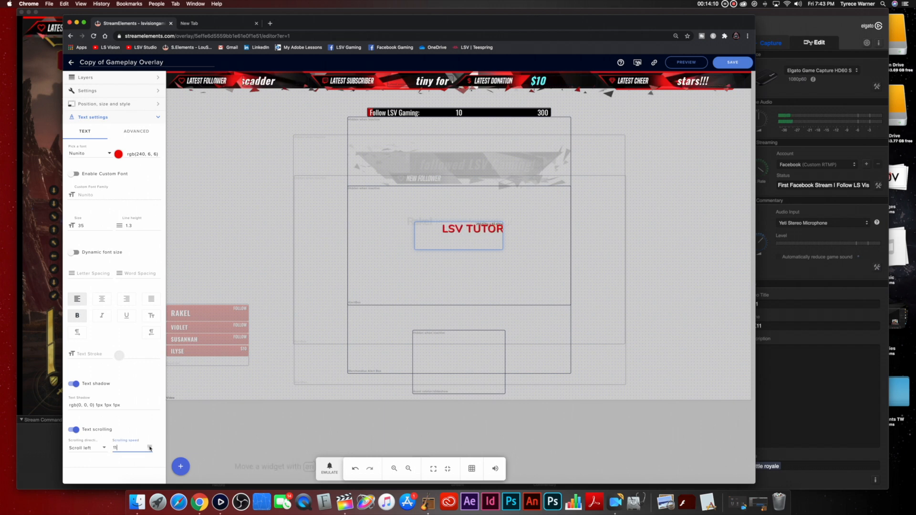
Step: Save the overlay, check the LSV TUTORIAL text in Game Capture HD, and return to Chrome
left_click(726, 63)
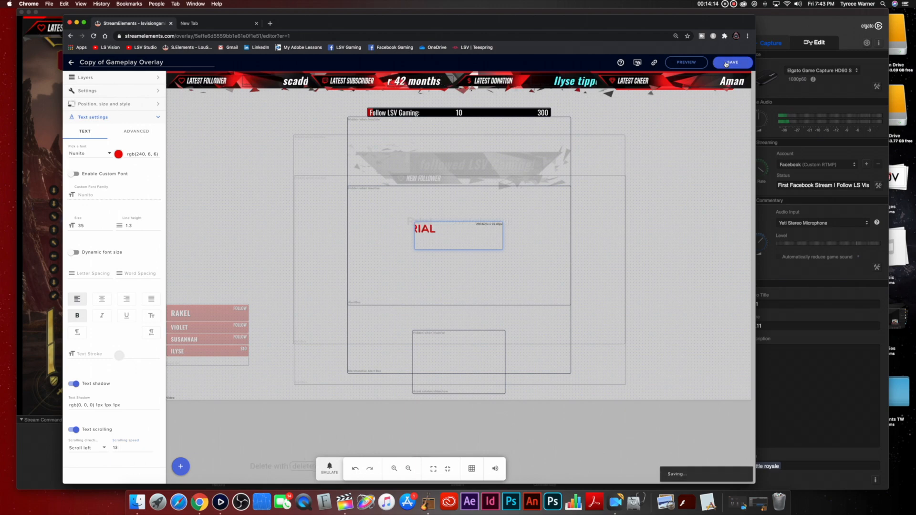
left_click(44, 162)
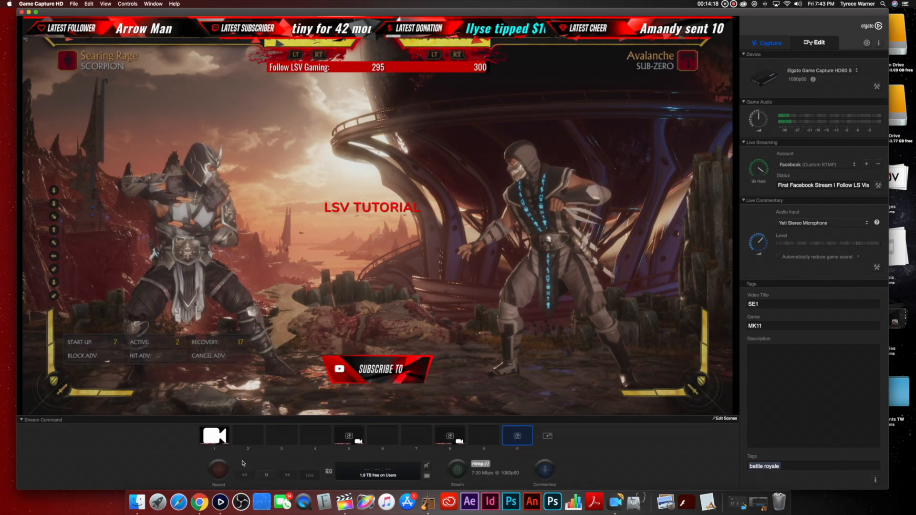
left_click(199, 502)
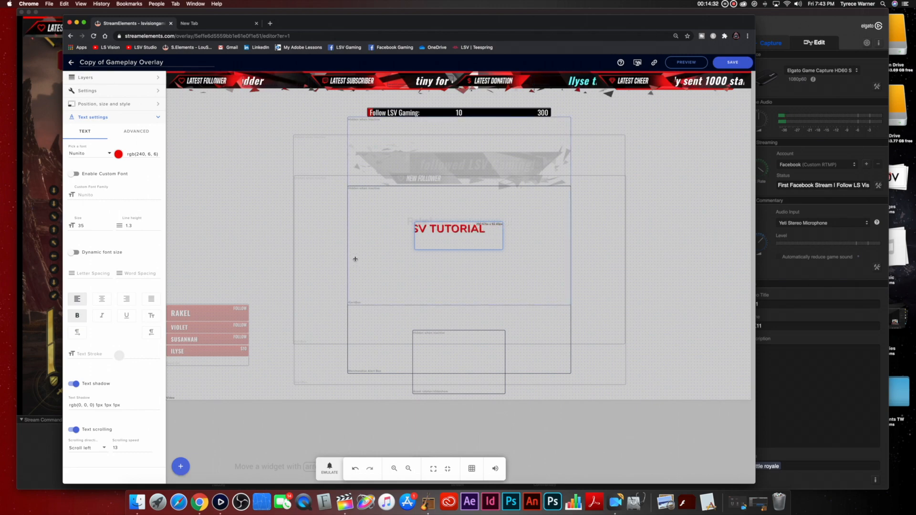
Step: Switch to Game Capture HD and display scene 5 with the webcam and gameplay overlay
left_click(44, 462)
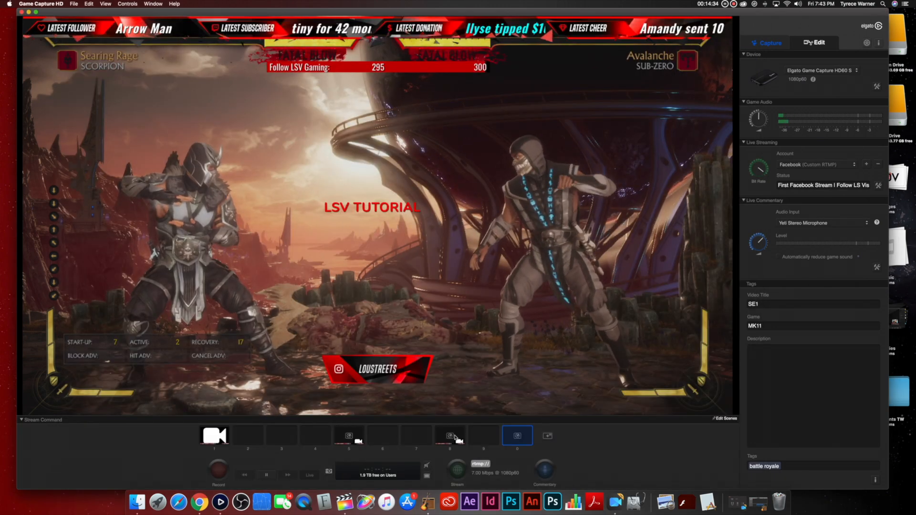
left_click(349, 437)
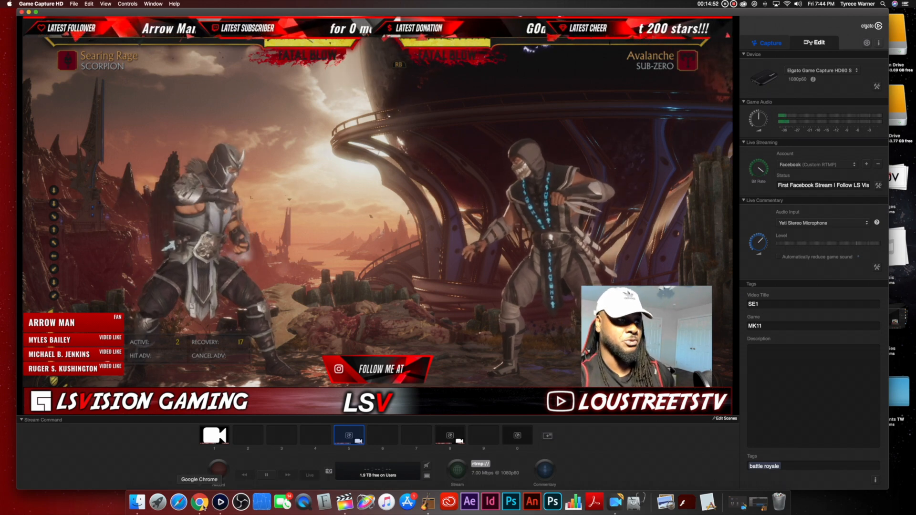
Step: In Chrome, close the blank tab and open the original Gameplay Overlay in the overlay editor
left_click(200, 502)
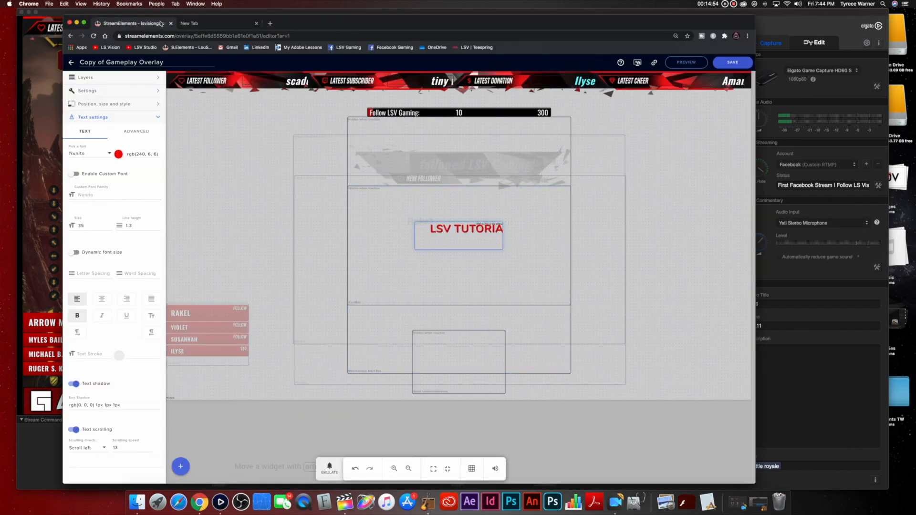
left_click(257, 24)
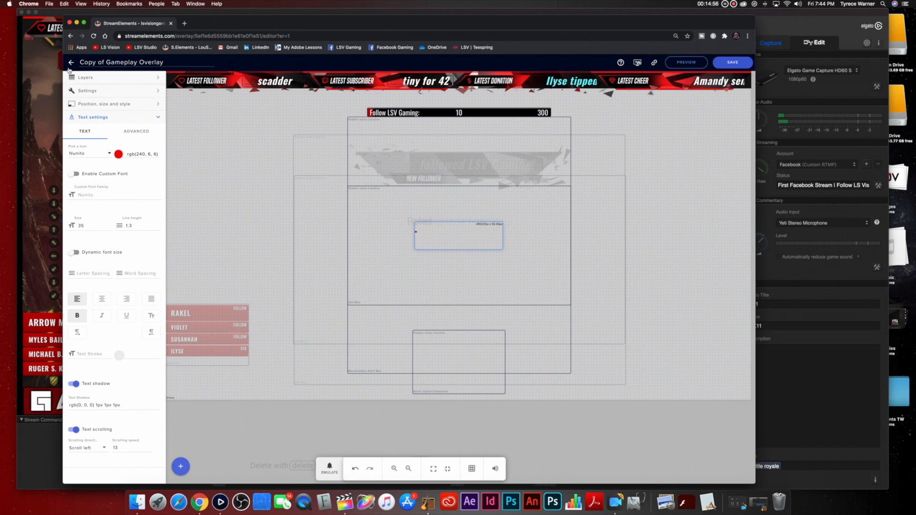
left_click(72, 63)
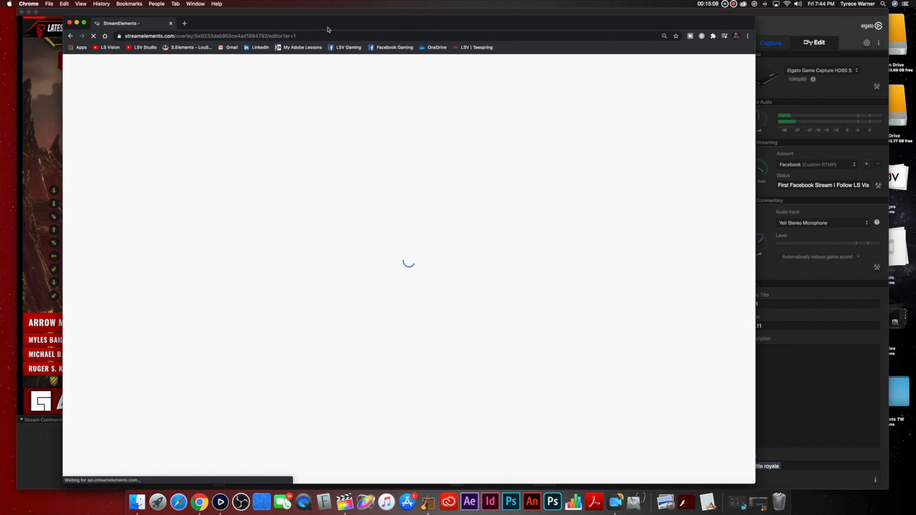
Step: Move the browser window aside and refresh scene 5 in Game Capture HD by switching to scene 6 and back
left_click_drag(299, 27, 434, 27)
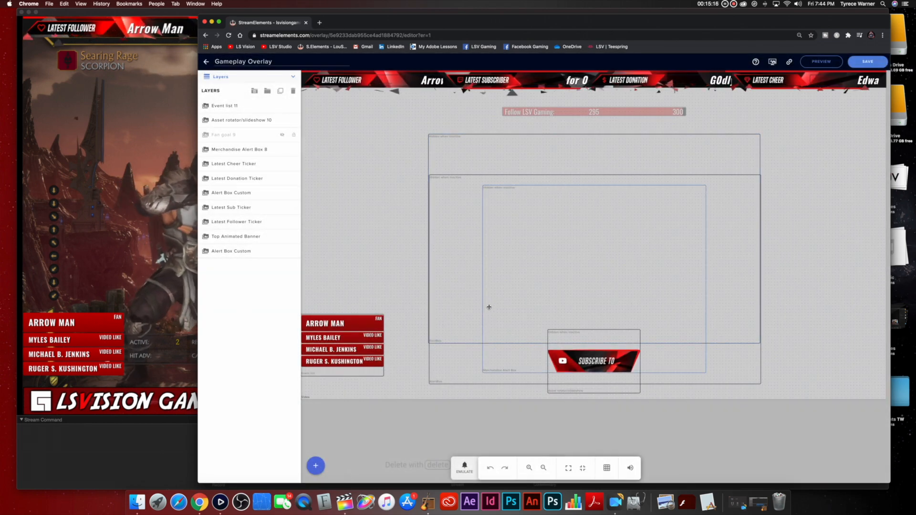
left_click_drag(442, 23, 669, 46)
left_click(154, 456)
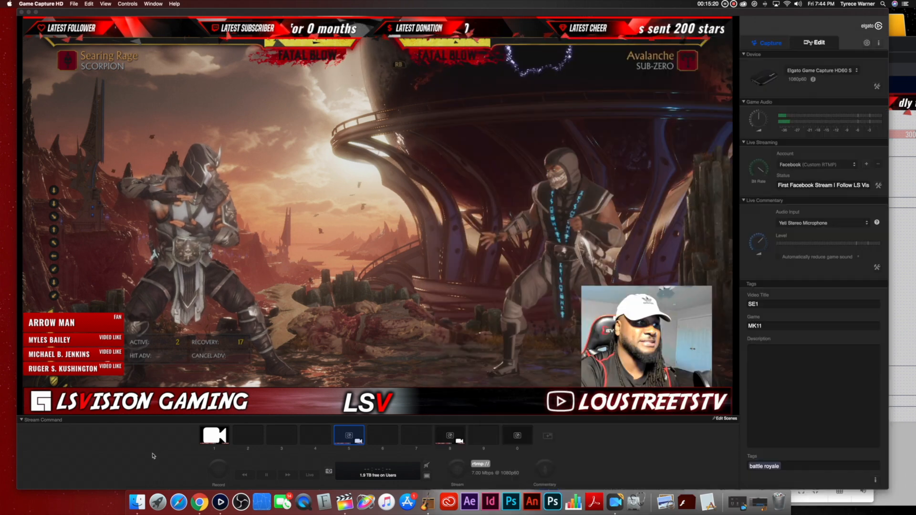
left_click(383, 438)
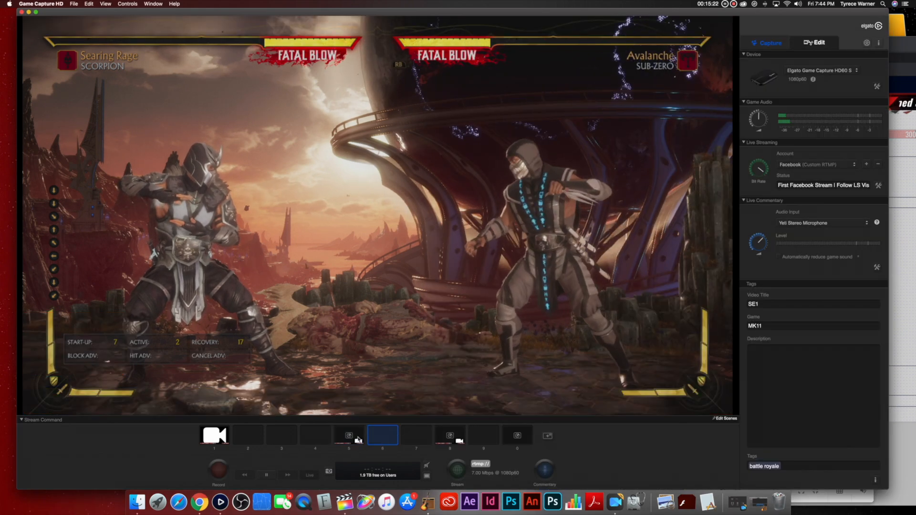
left_click(344, 444)
Step: In Chrome, emulate a follower event live from the Gameplay Overlay and check the alert in Game Capture HD
left_click(900, 69)
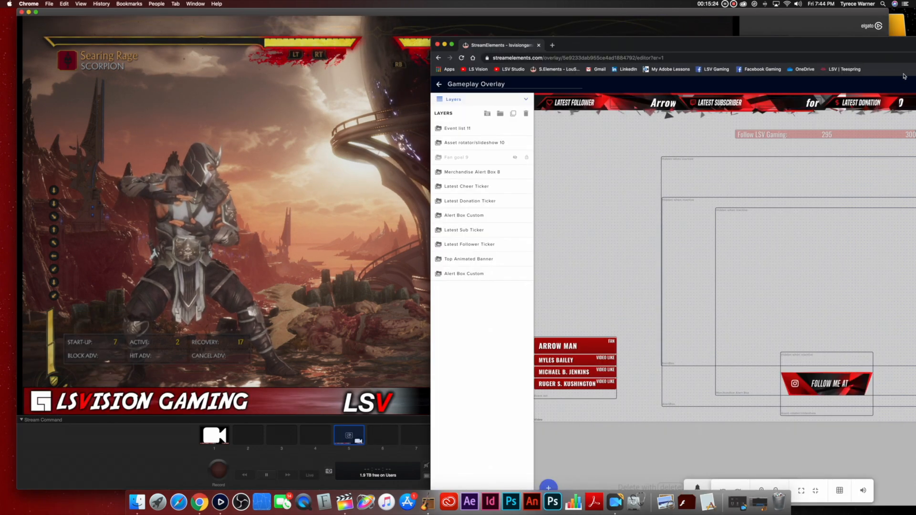
left_click_drag(784, 46, 724, 30)
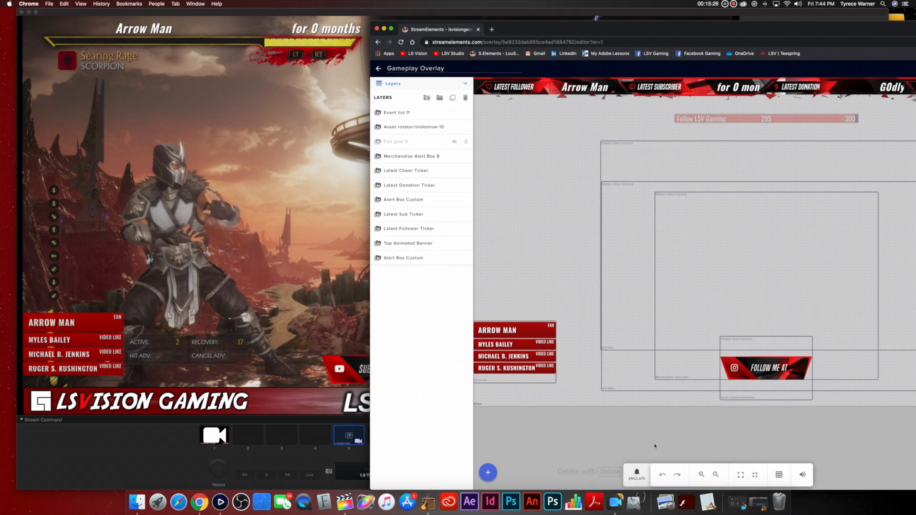
left_click(635, 478)
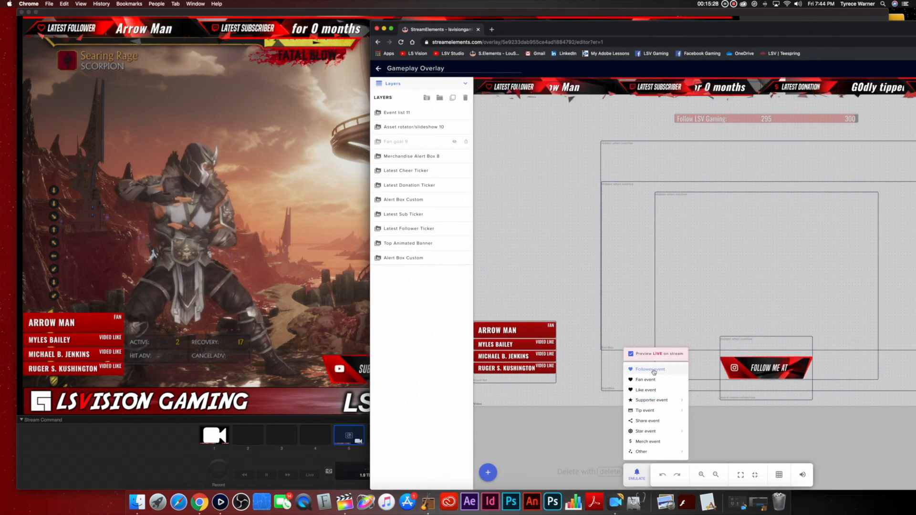
left_click(247, 445)
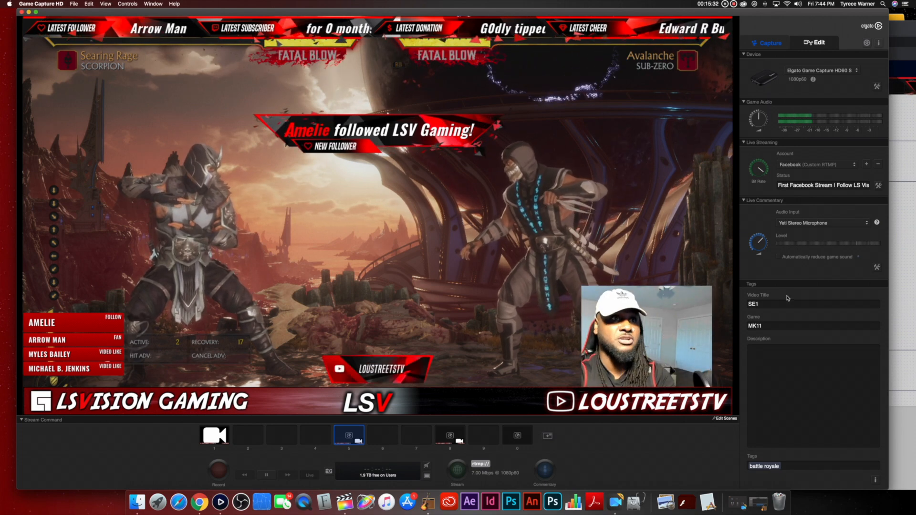
Step: Back in Chrome, emulate a share event with live preview and check the alert in Game Capture HD
left_click(901, 251)
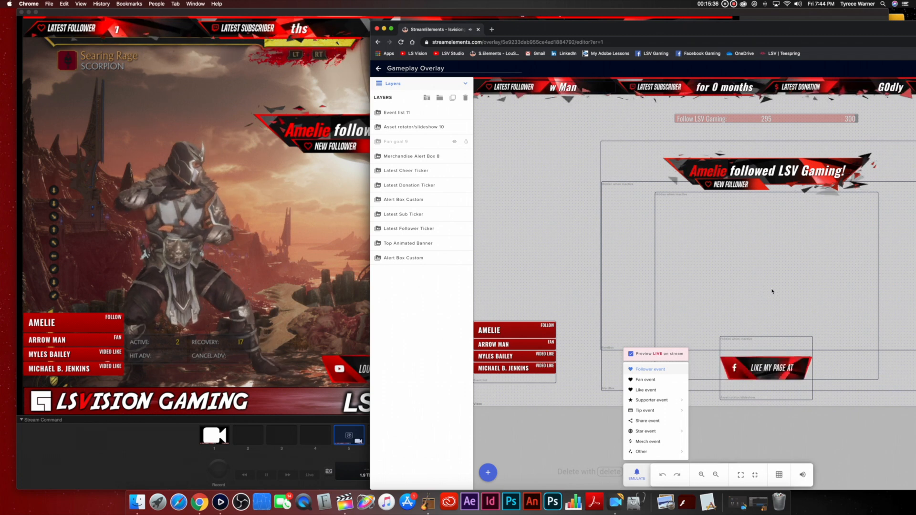
left_click_drag(617, 38, 499, 37)
mouse_move(528, 413)
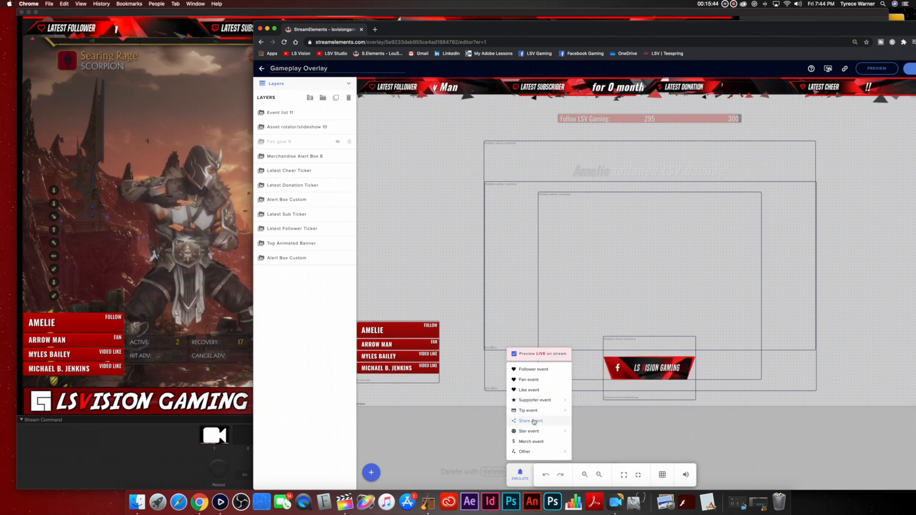
left_click(534, 421)
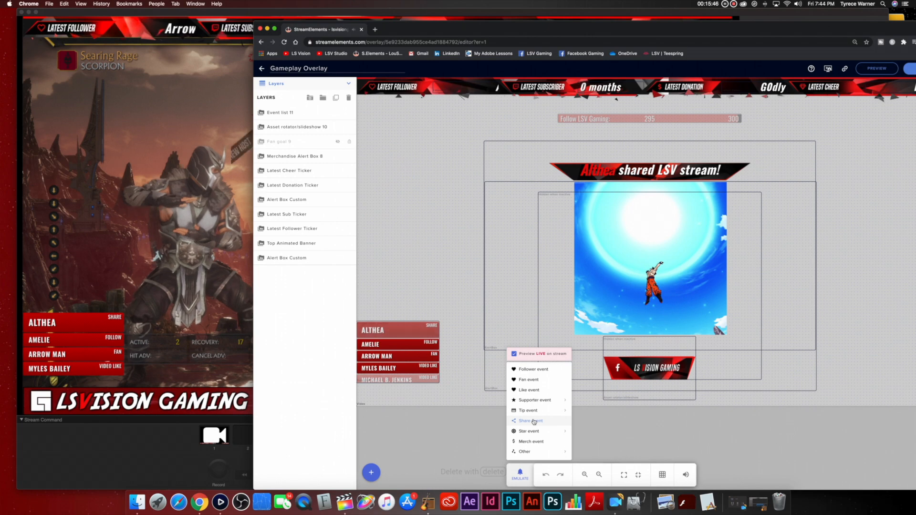
left_click(145, 457)
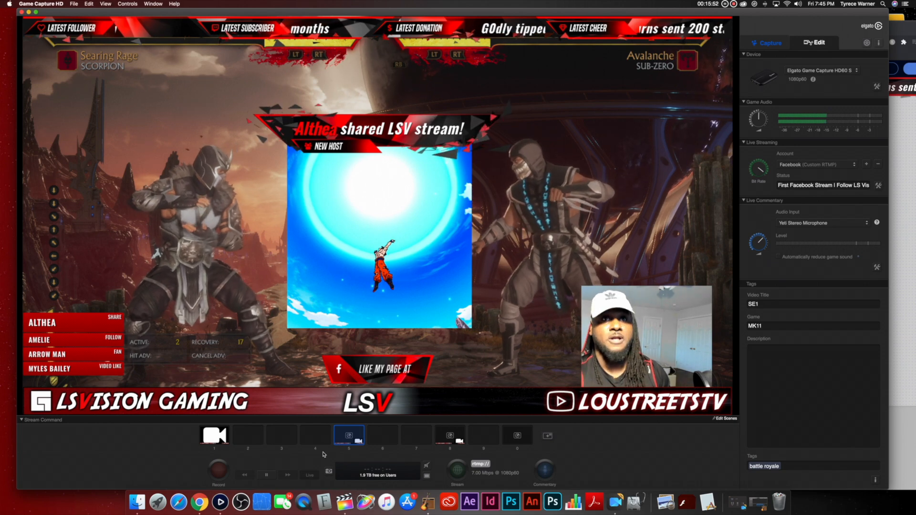
Step: Return to Chrome, bring the whole overlay editor into view, and hide the Latest Donation Ticker and Latest Sub Ticker layers
left_click(895, 267)
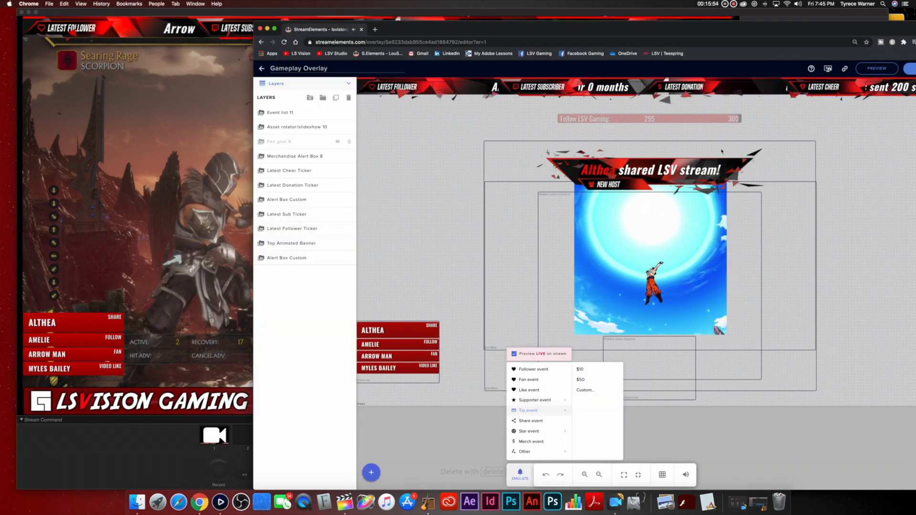
left_click_drag(558, 34, 397, 27)
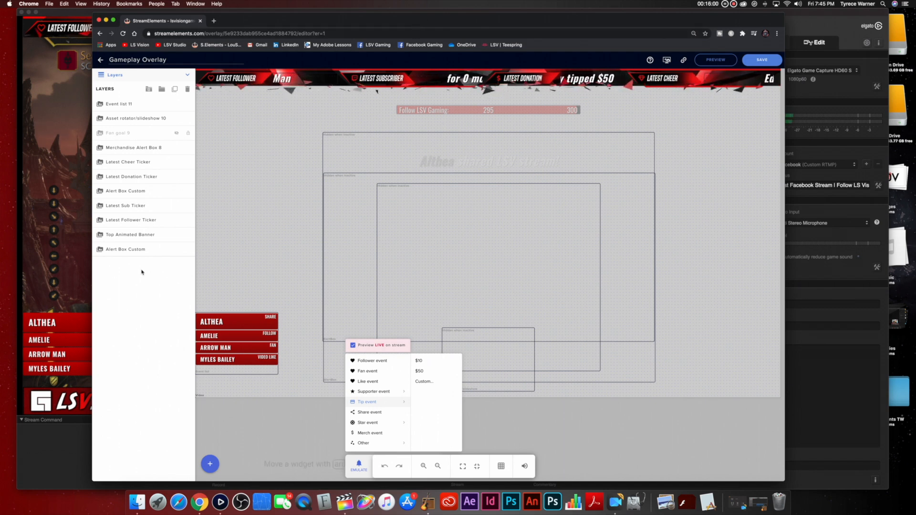
left_click(154, 178)
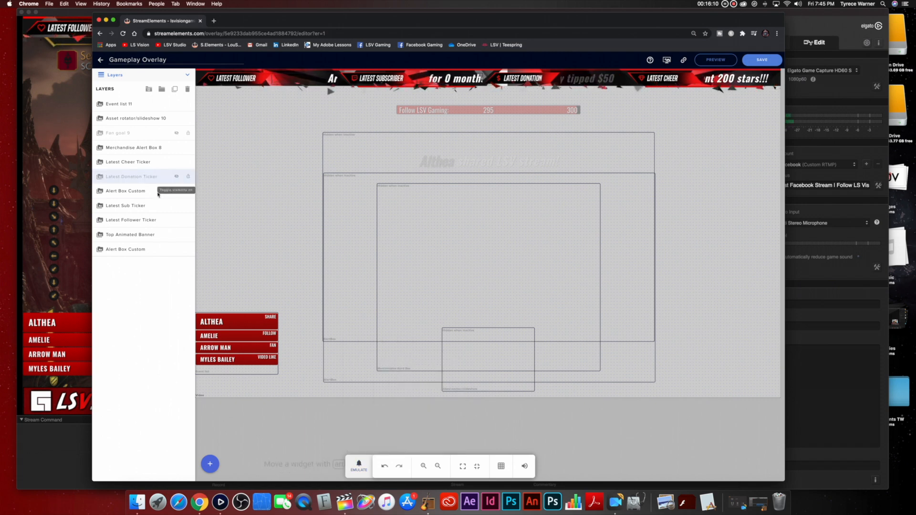
left_click(177, 193)
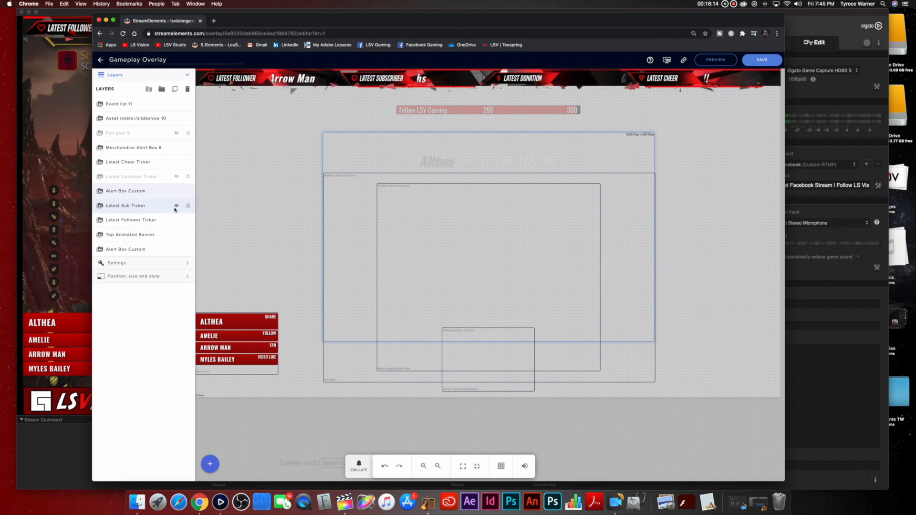
left_click(177, 208)
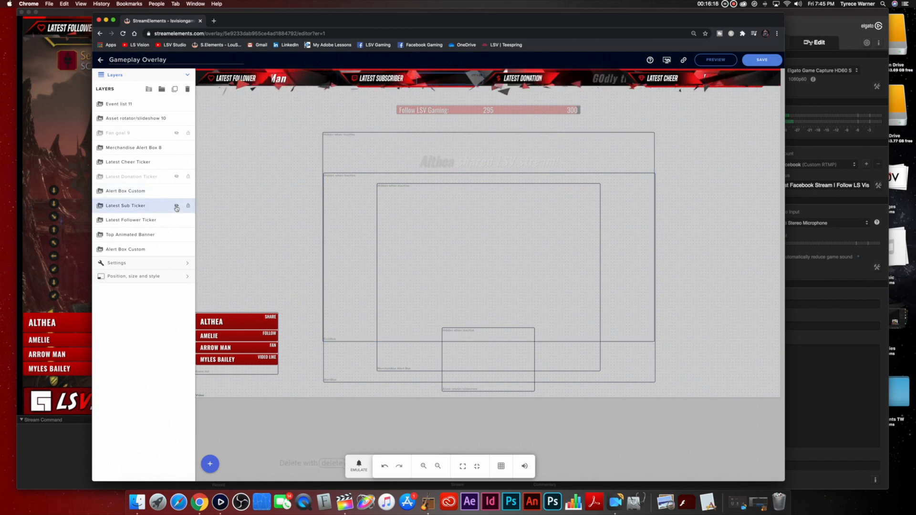